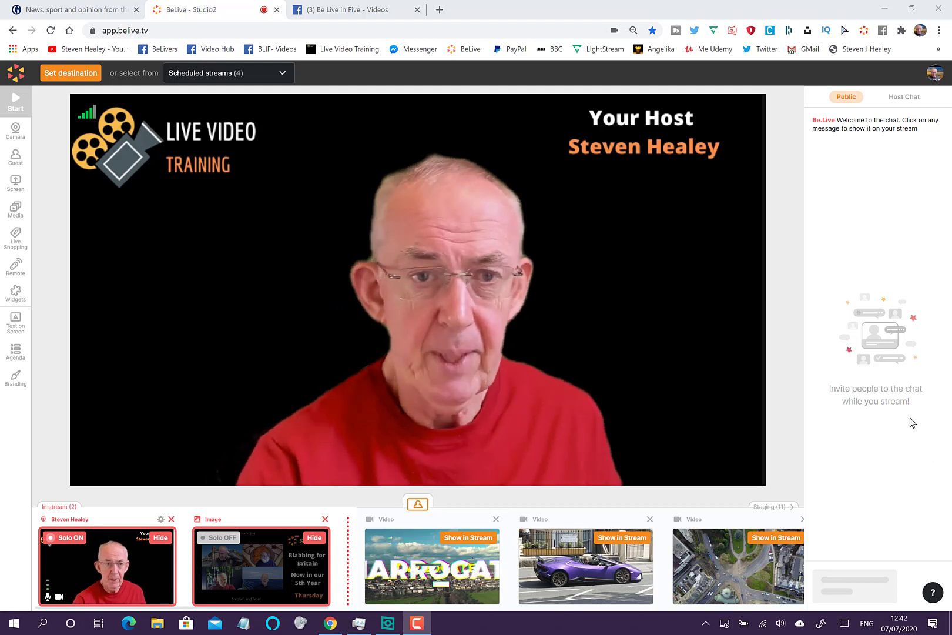
Step: Set Facebook as the stream destination and enable scheduling for the stream
left_click(64, 73)
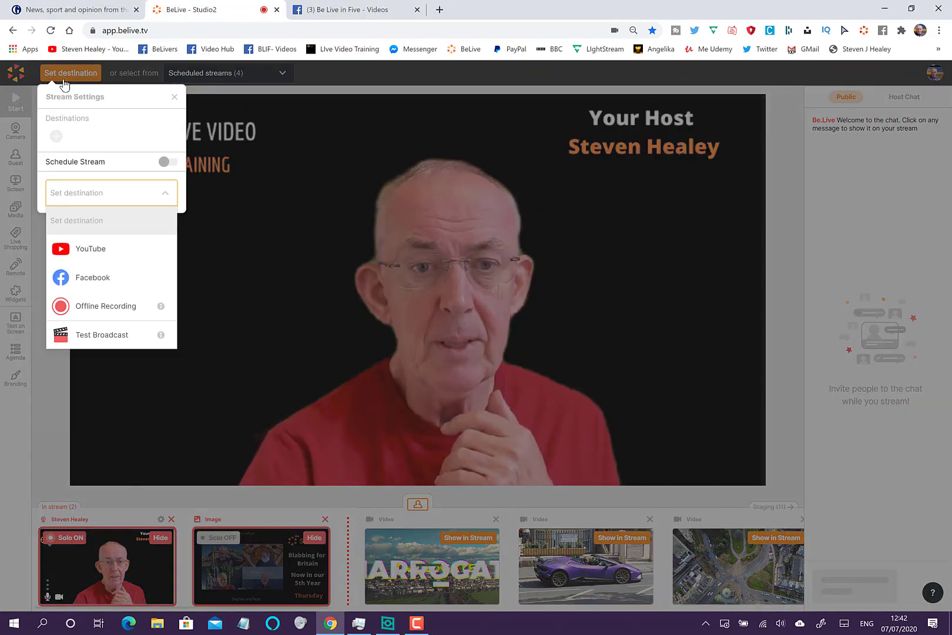
left_click(97, 285)
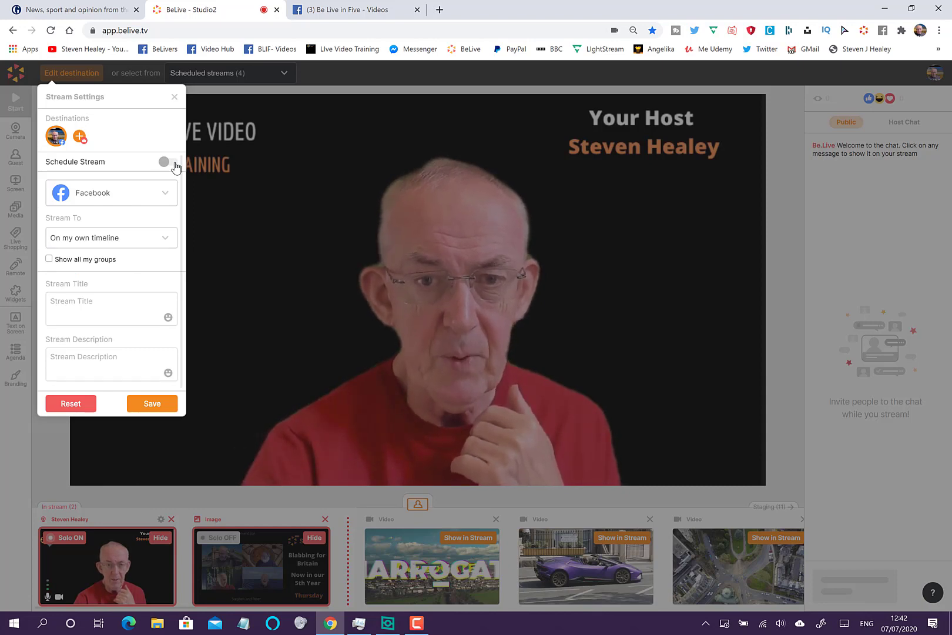
left_click(171, 163)
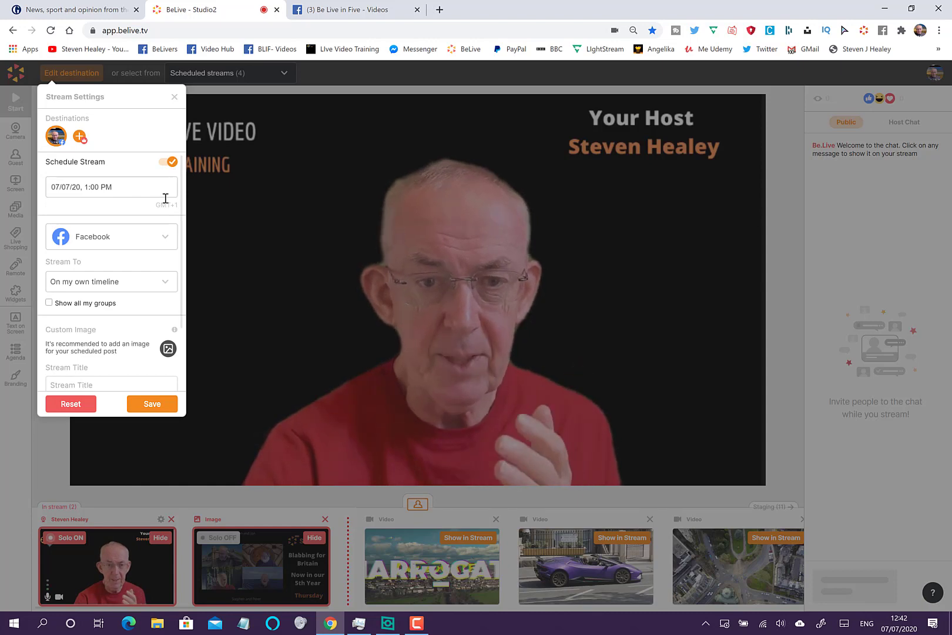
Step: Find the "Be Live in Five" page by searching for "be" and choose it as where to stream
left_click(114, 282)
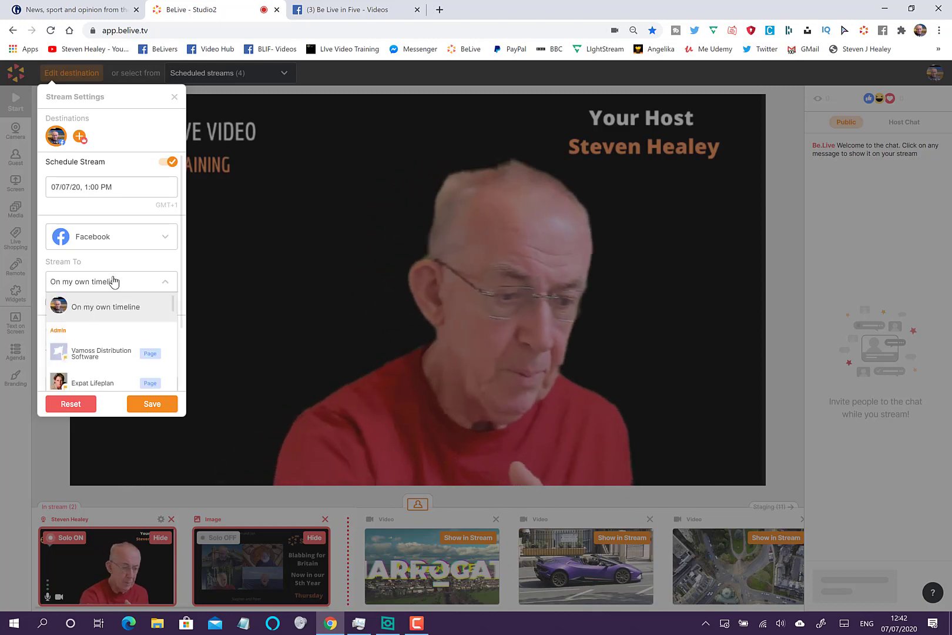
type("b")
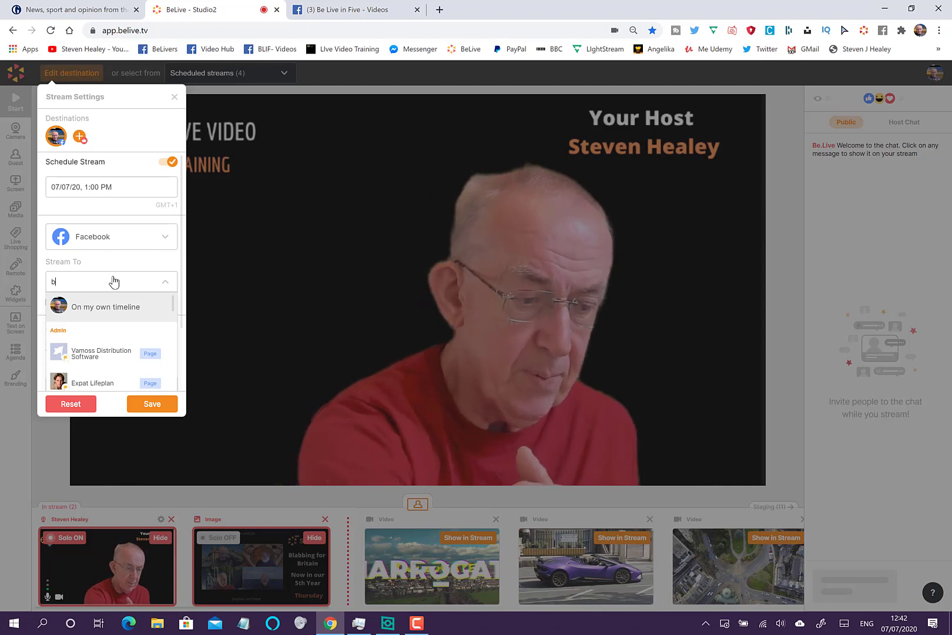
type("e")
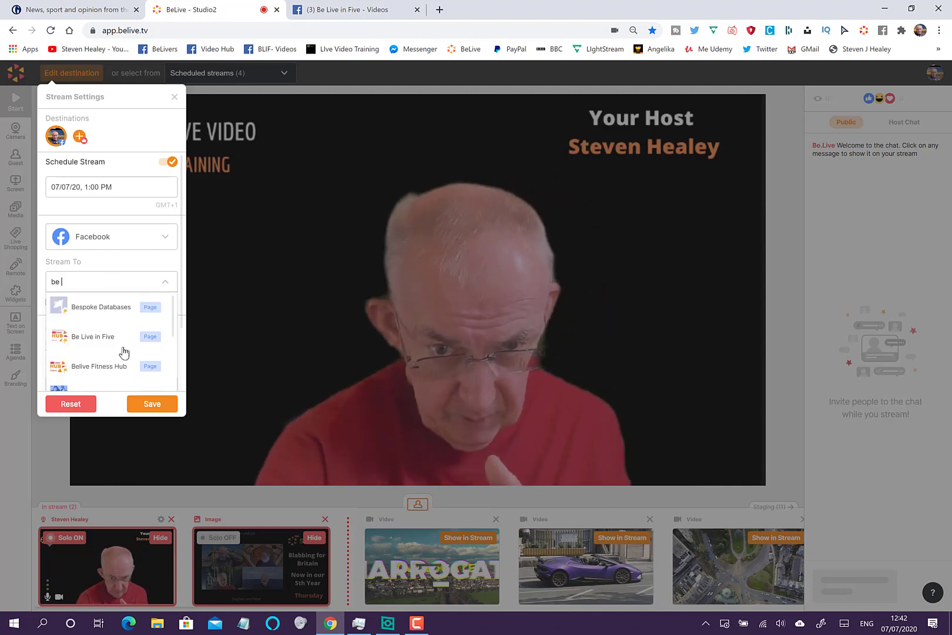
left_click(147, 340)
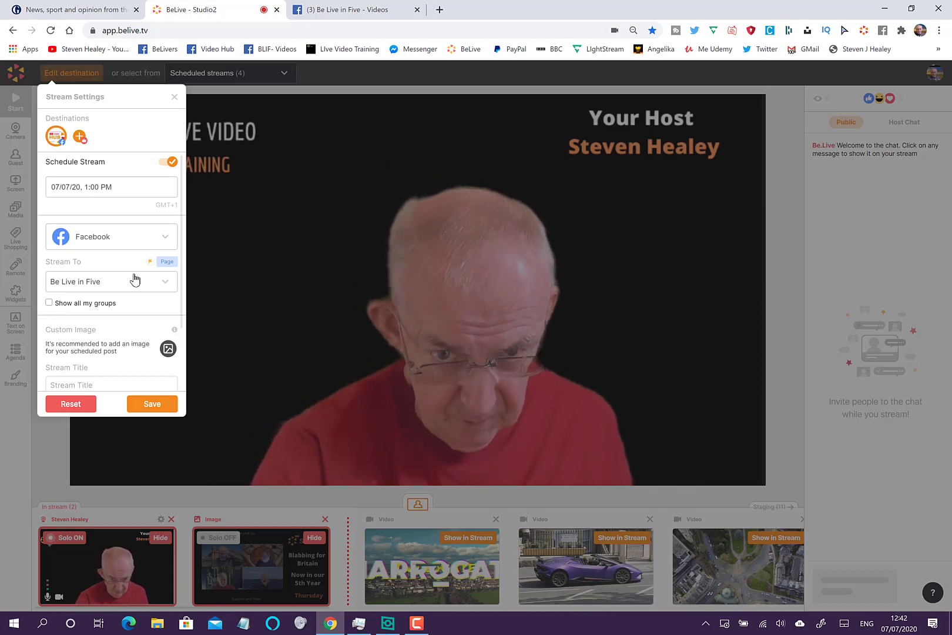
Step: Upload the image "B4B 226 ON" from the B4B folder as the scheduled post's custom image
left_click(167, 349)
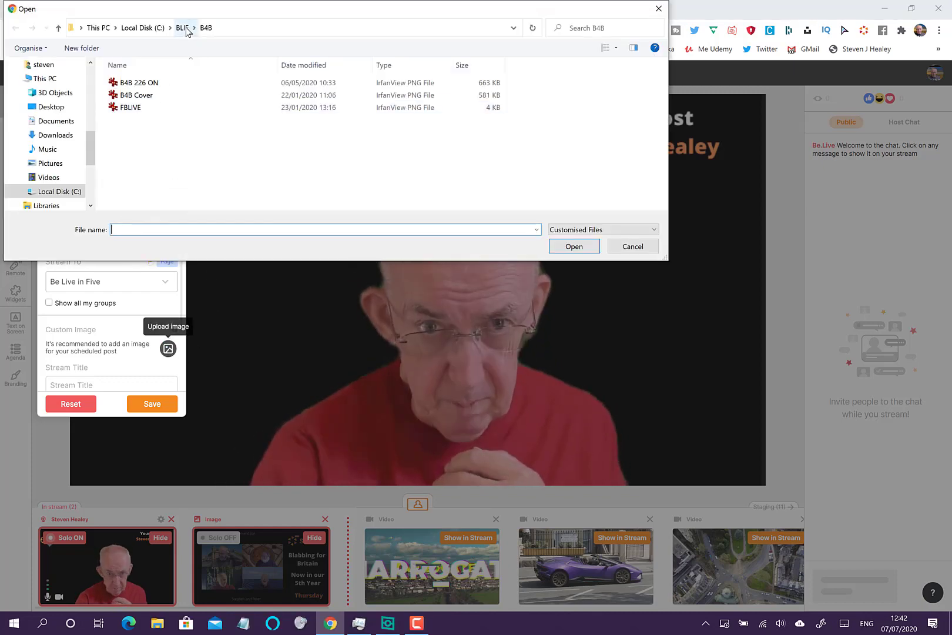
left_click(150, 83)
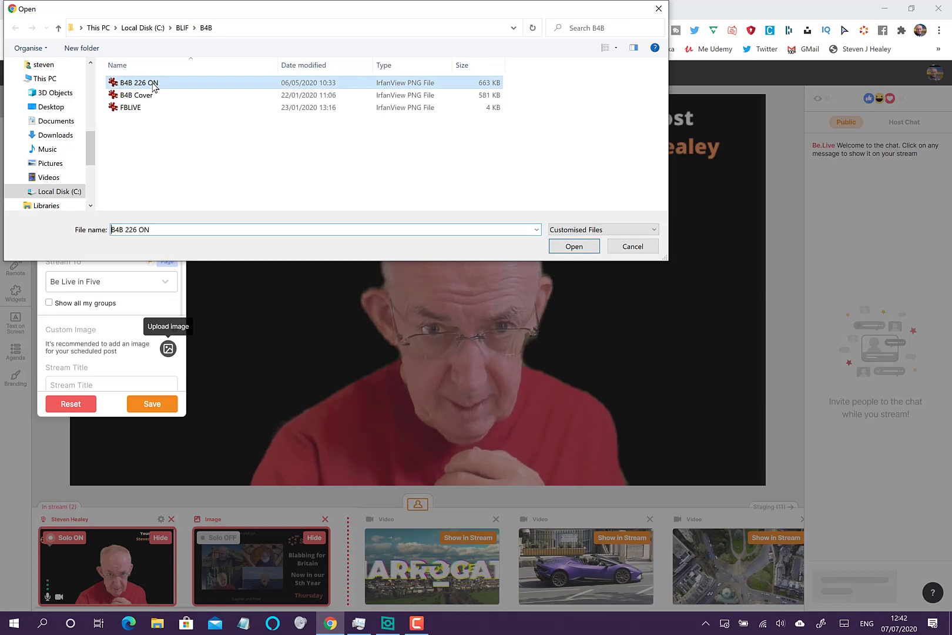
left_click(589, 247)
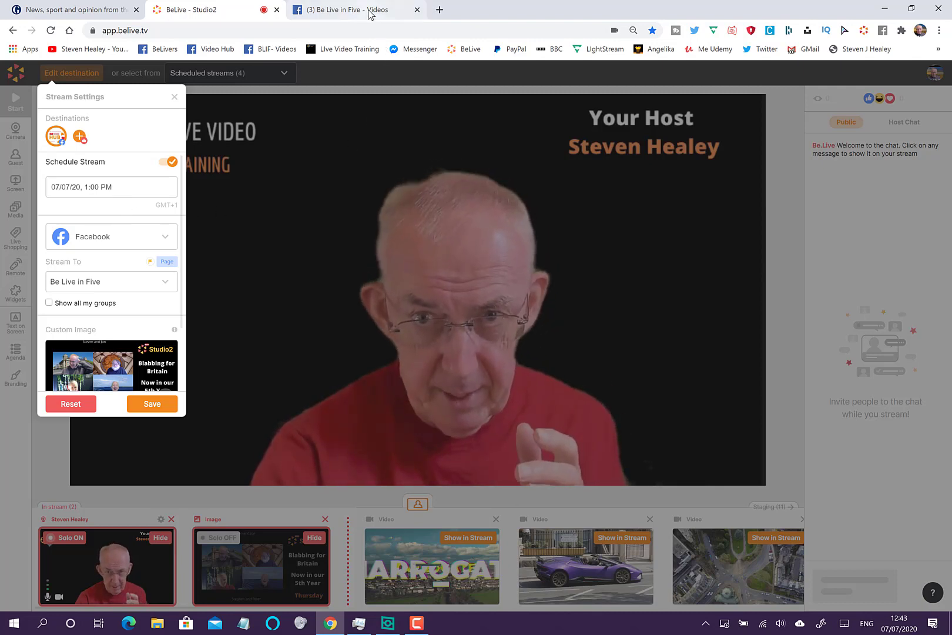
Step: Switch to the Facebook videos page, open "Blabbing for Britain Episode 234" for editing, and copy its title
left_click(347, 10)
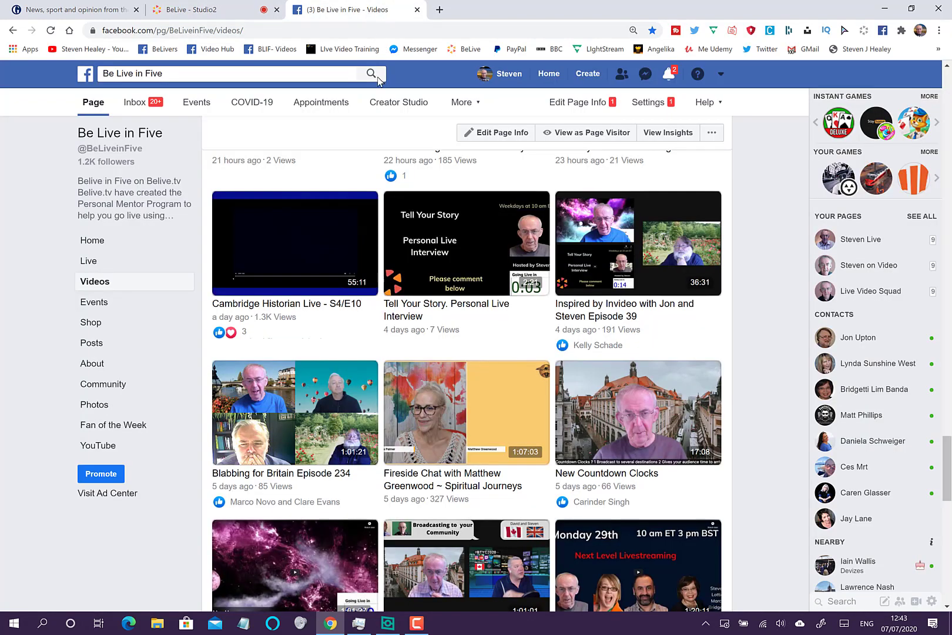
left_click(310, 400)
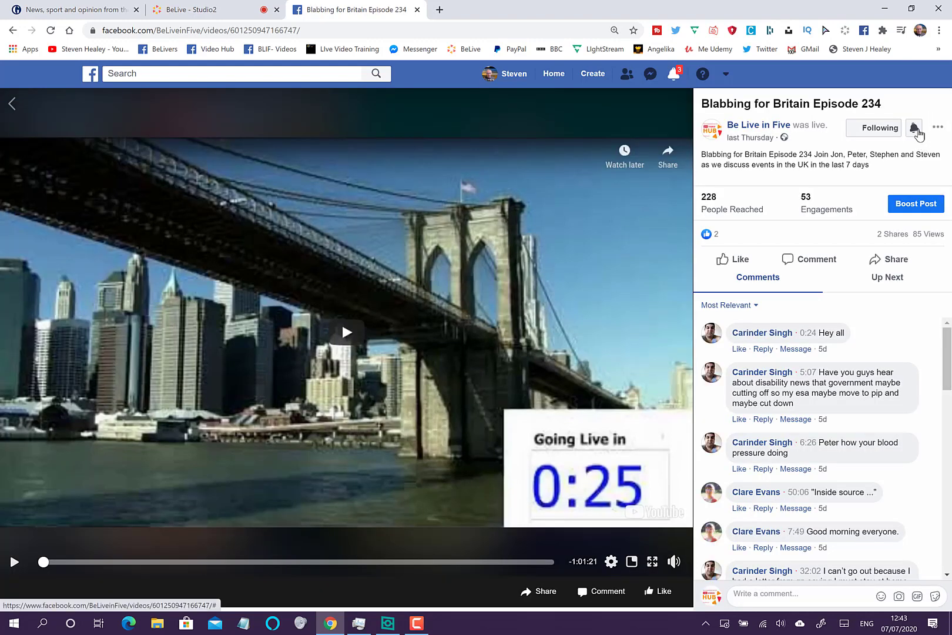
left_click(937, 128)
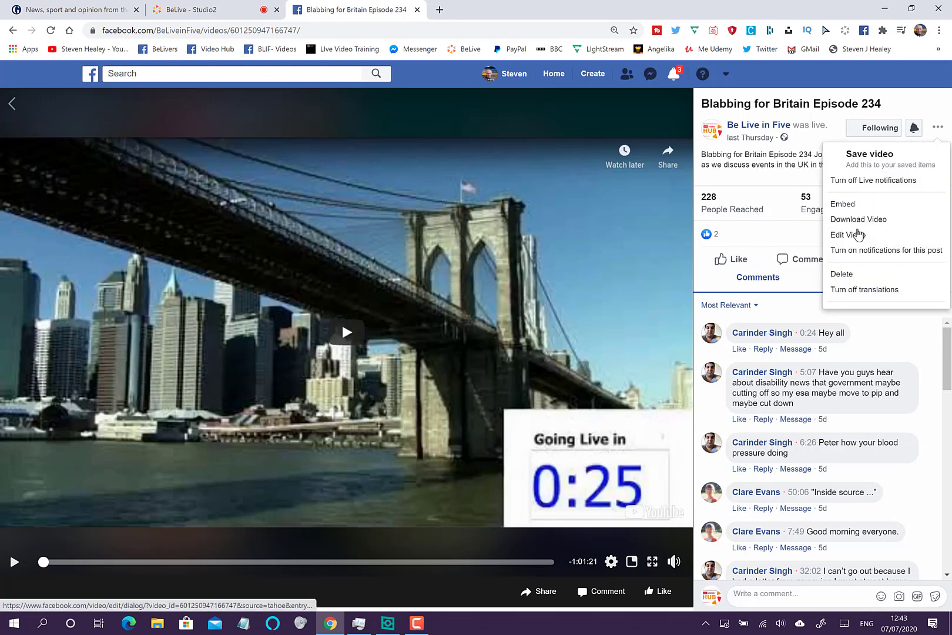
left_click(858, 234)
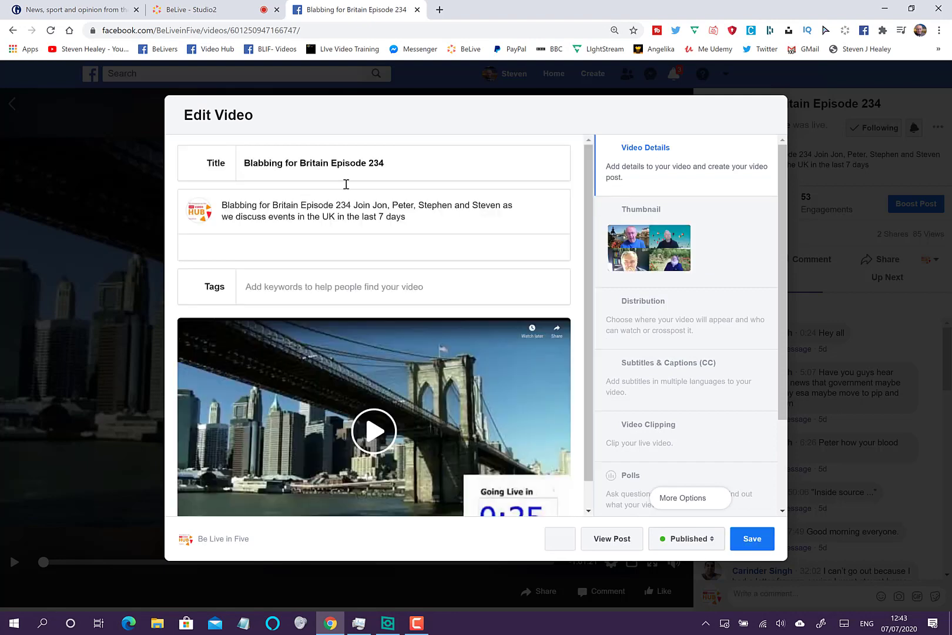
triple_click(242, 164)
key("ctrl+c")
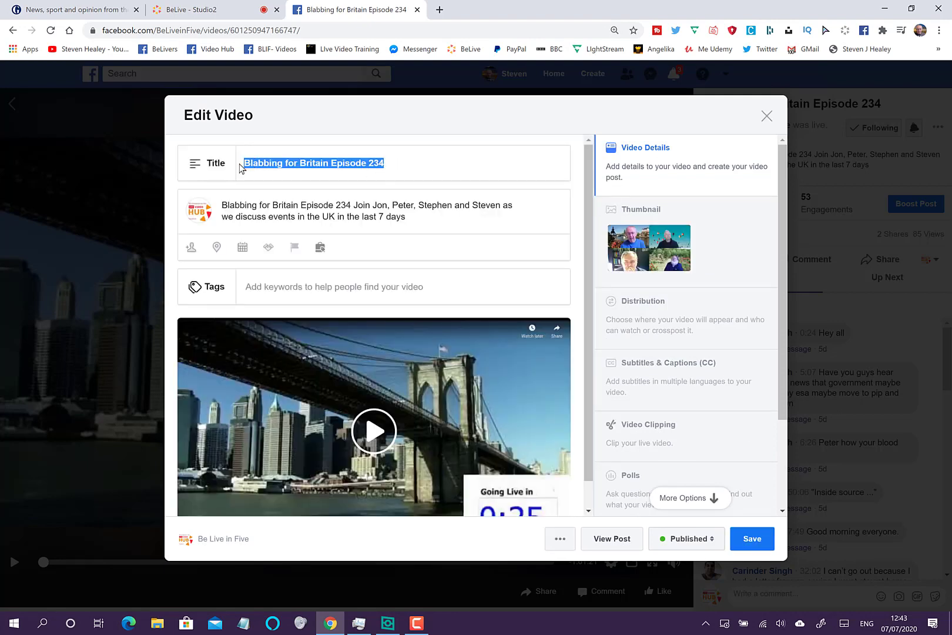
Step: Return to BeLive and paste the copied text as the stream title, changing it to "Blabbing for Britain Episode 235"
left_click(191, 7)
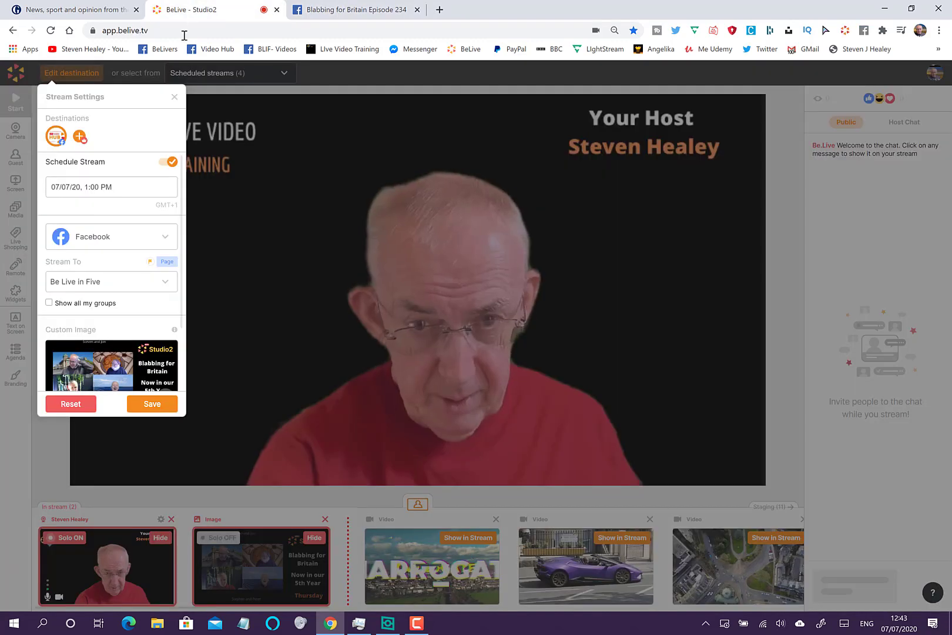
scroll(130, 295, "down", 1)
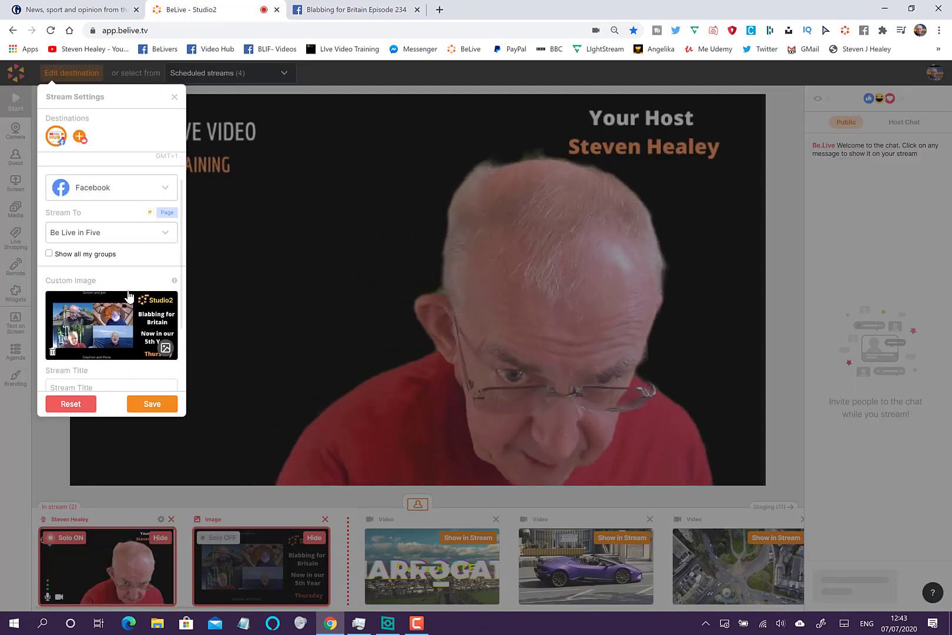
scroll(130, 295, "down", 1)
left_click(116, 334)
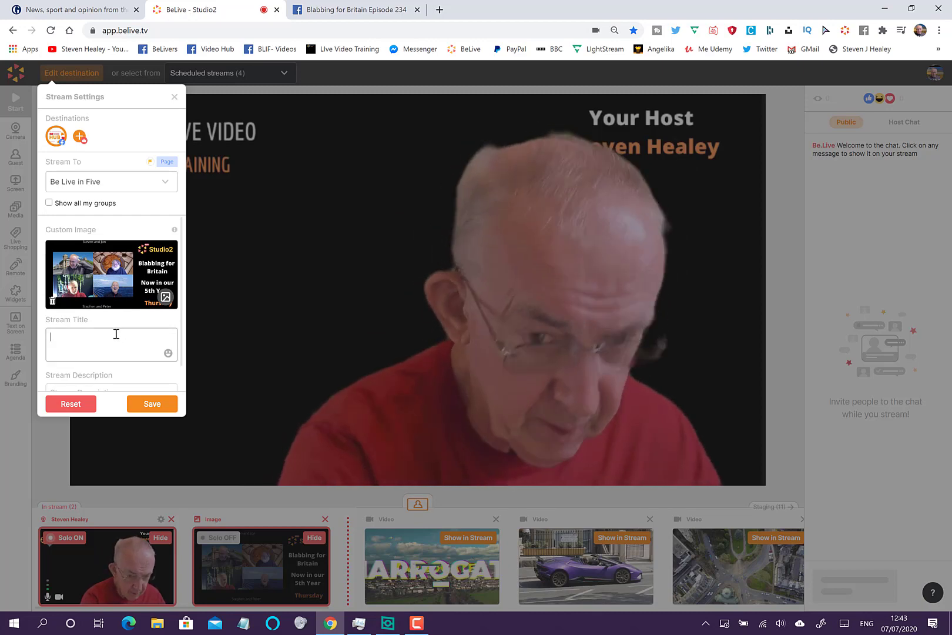
key("ctrl+v")
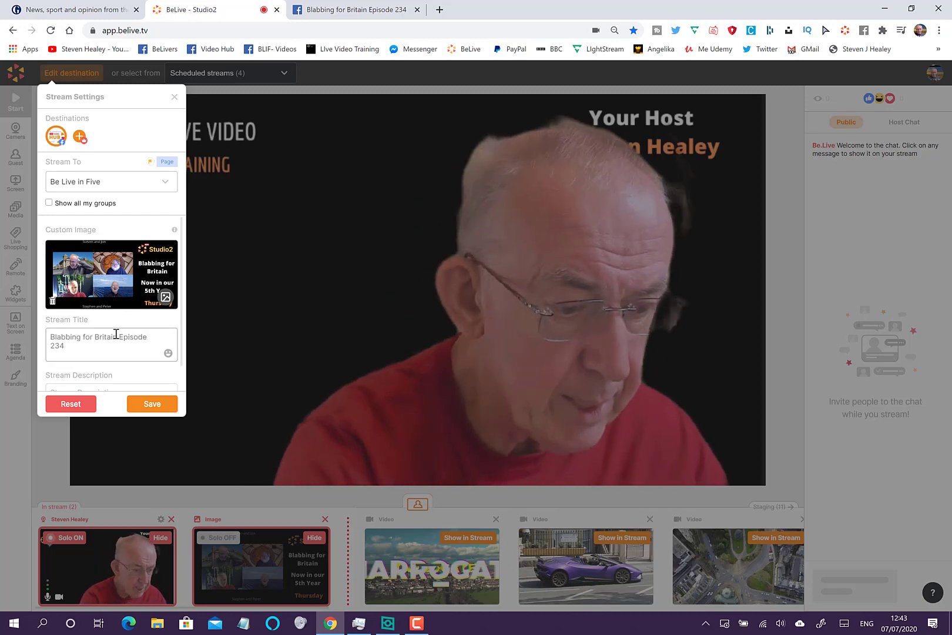
key("BackSpace")
type("5")
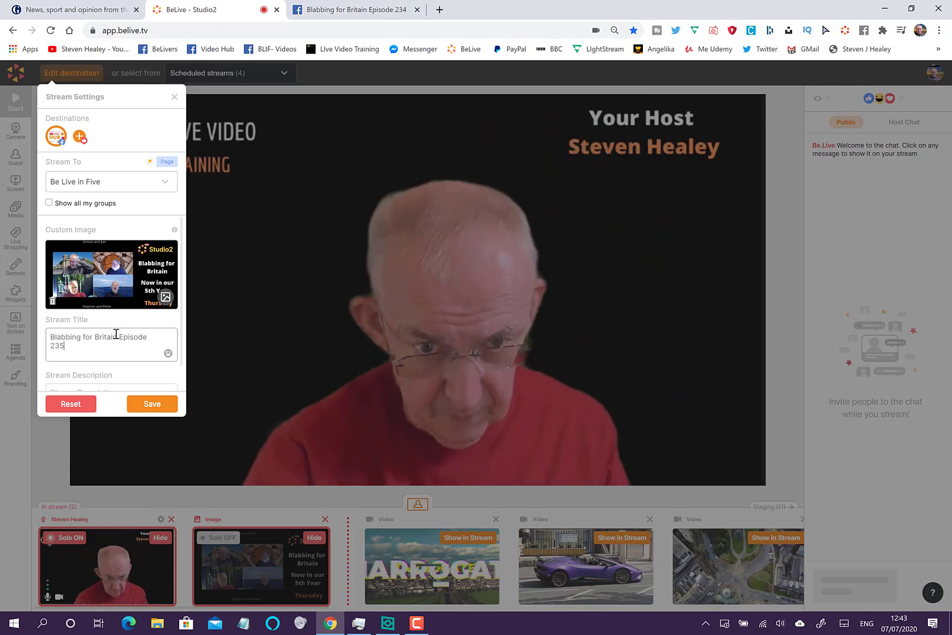
Step: Switch back to the Facebook video being edited and copy its full description text
left_click(315, 15)
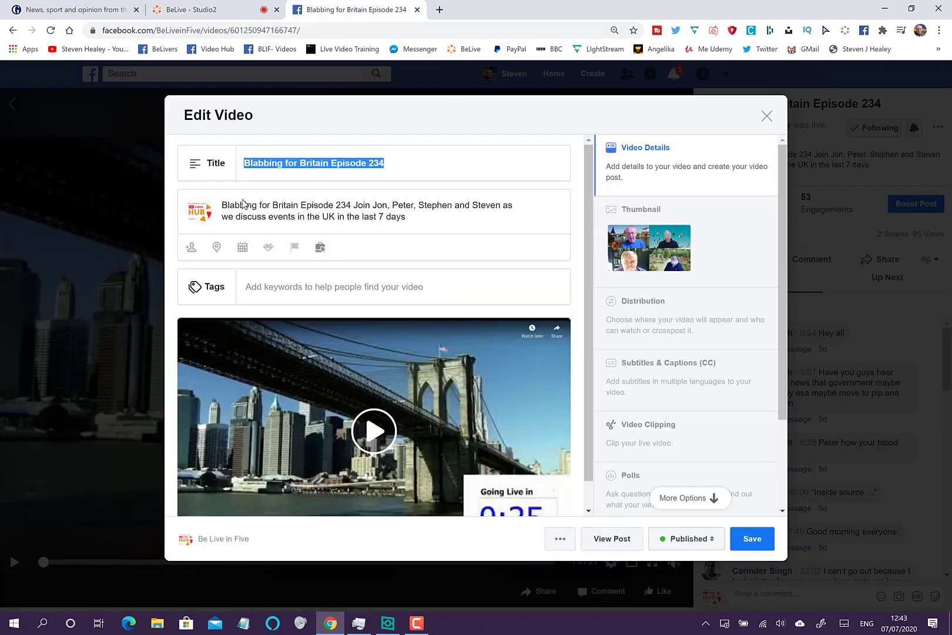
triple_click(209, 198)
key("ctrl+c")
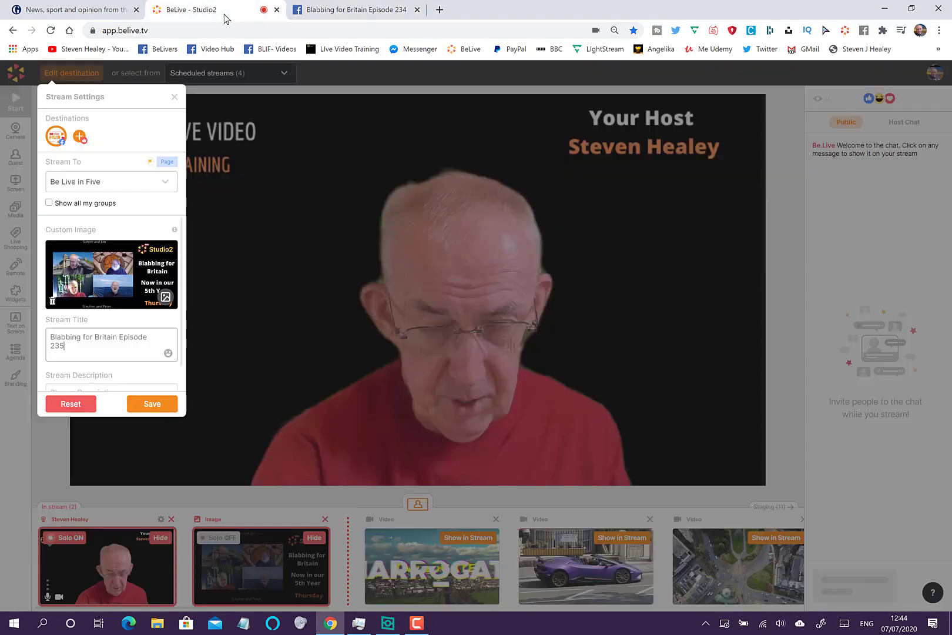
Step: Return to BeLive, paste the copied text as the stream description, and change its episode number to 235
left_click(225, 10)
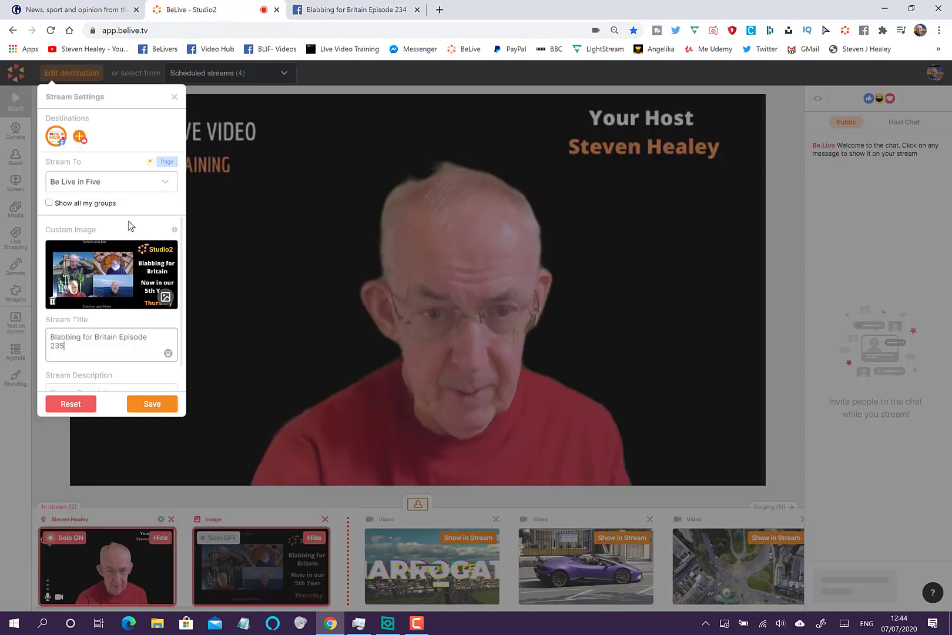
scroll(128, 221, "down", 1)
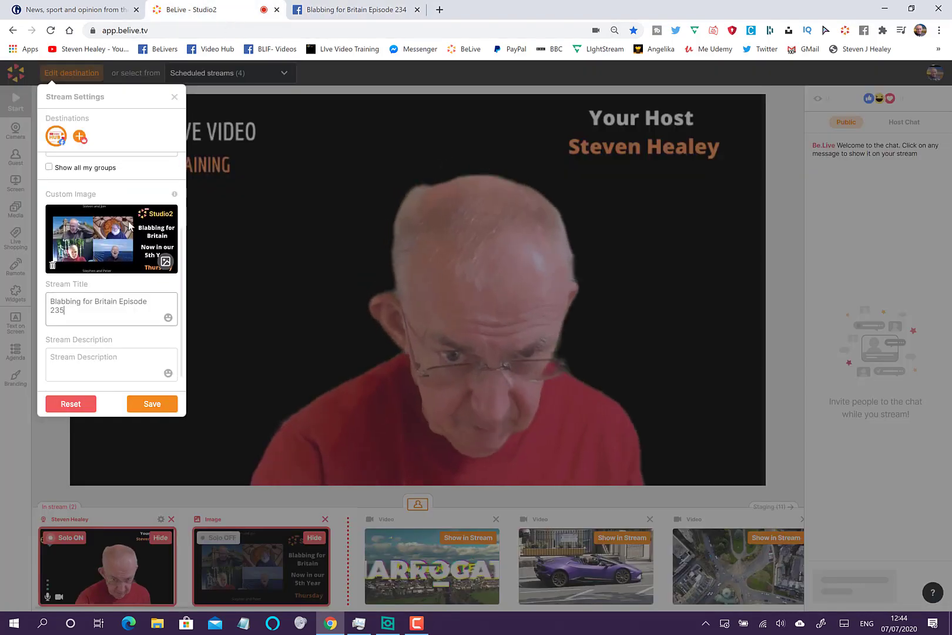
left_click(105, 349)
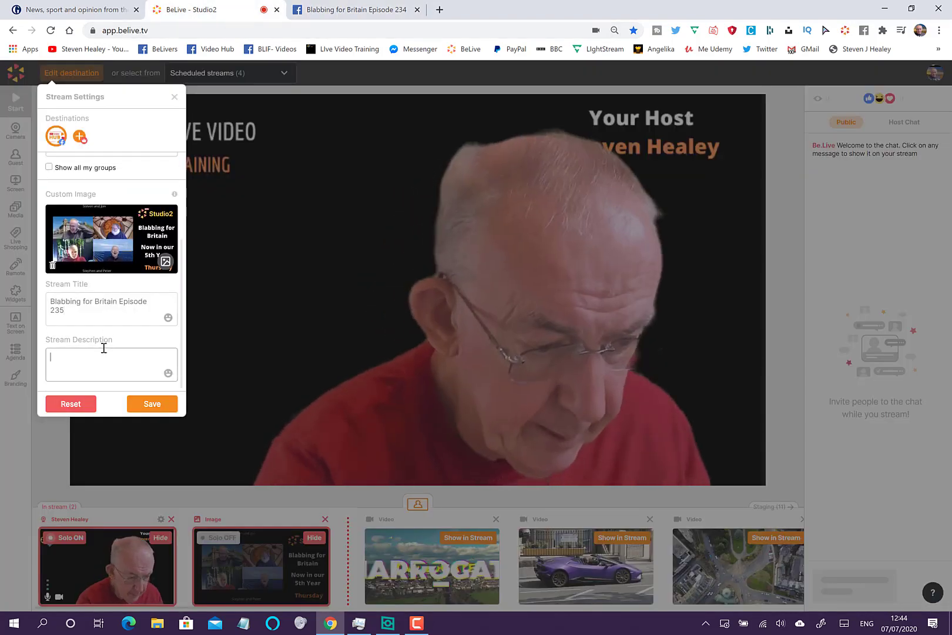
key("ctrl+v")
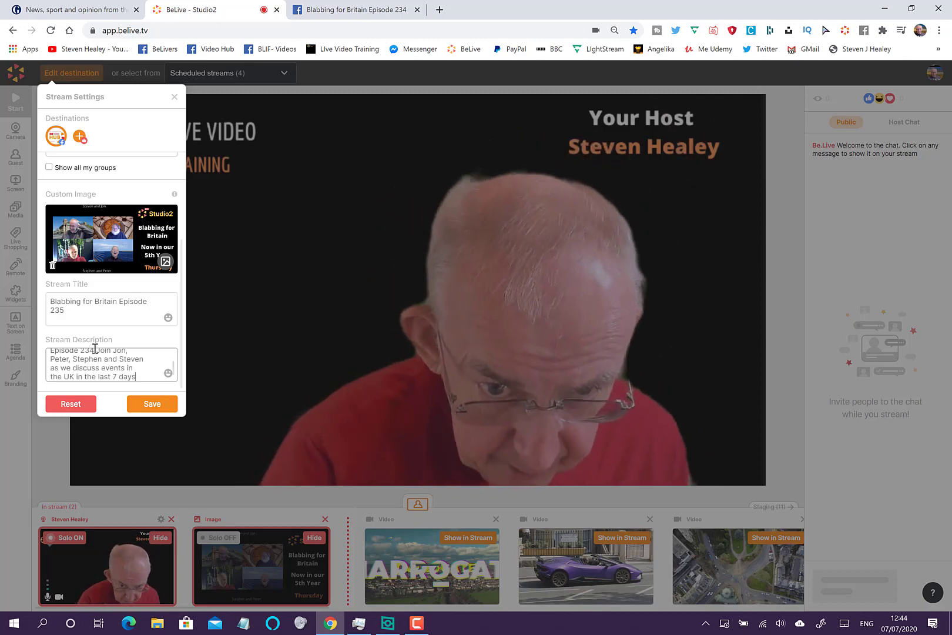
left_click(95, 348)
key("BackSpace")
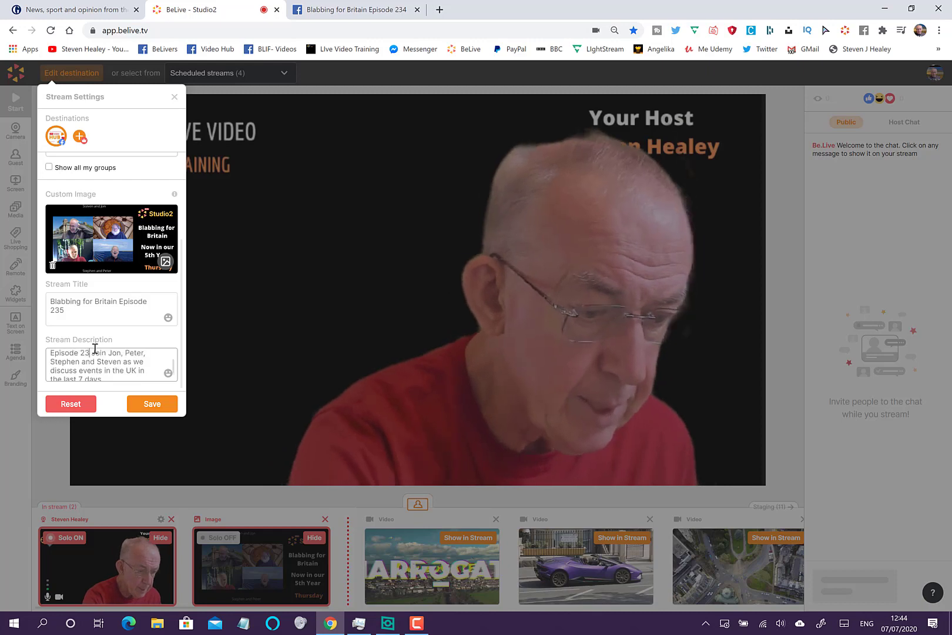
type("5")
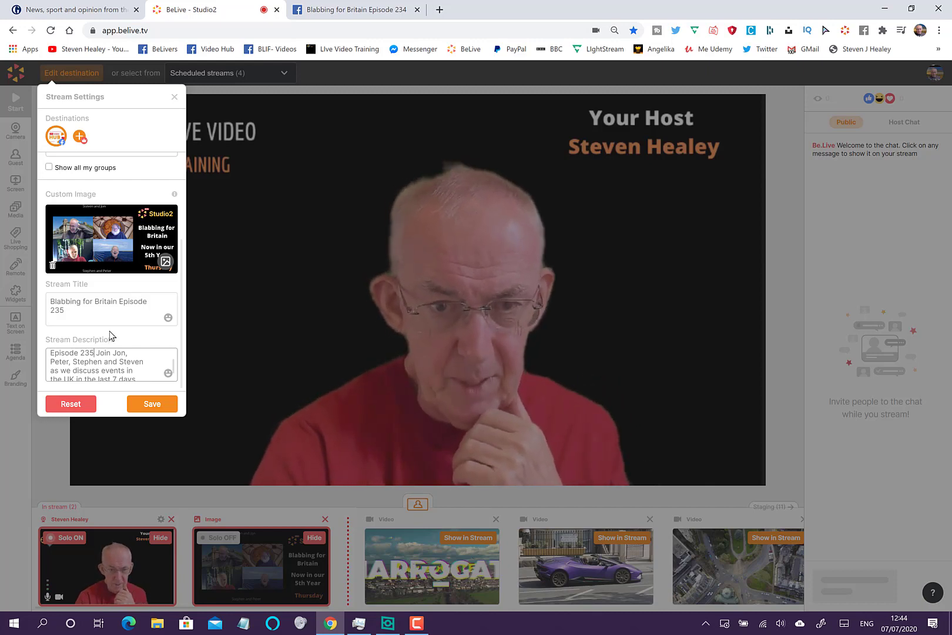
Step: Set the stream's scheduled date and time to 9 July 2020 at 10:00 AM
scroll(109, 335, "up", 3)
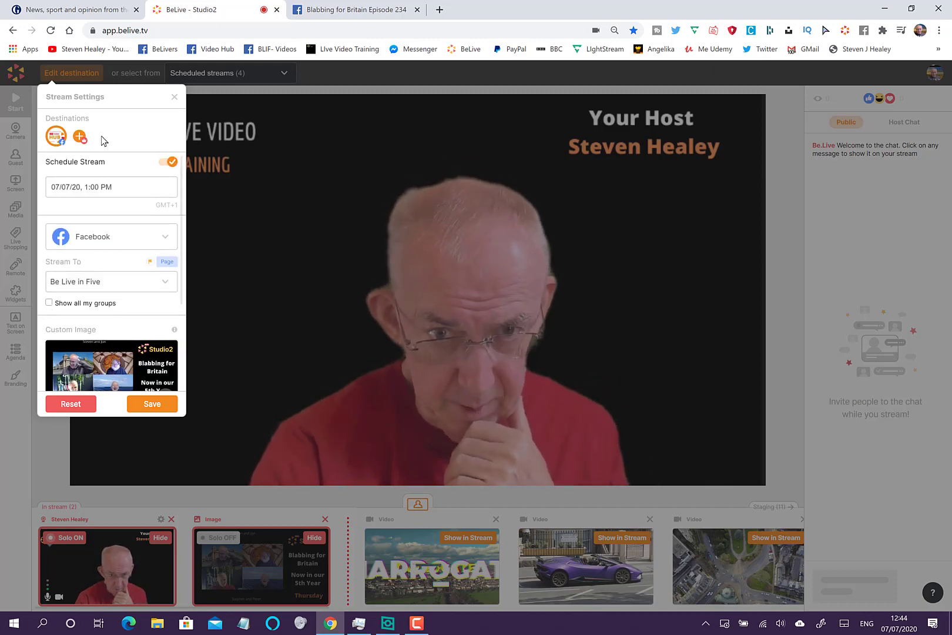
left_click(145, 186)
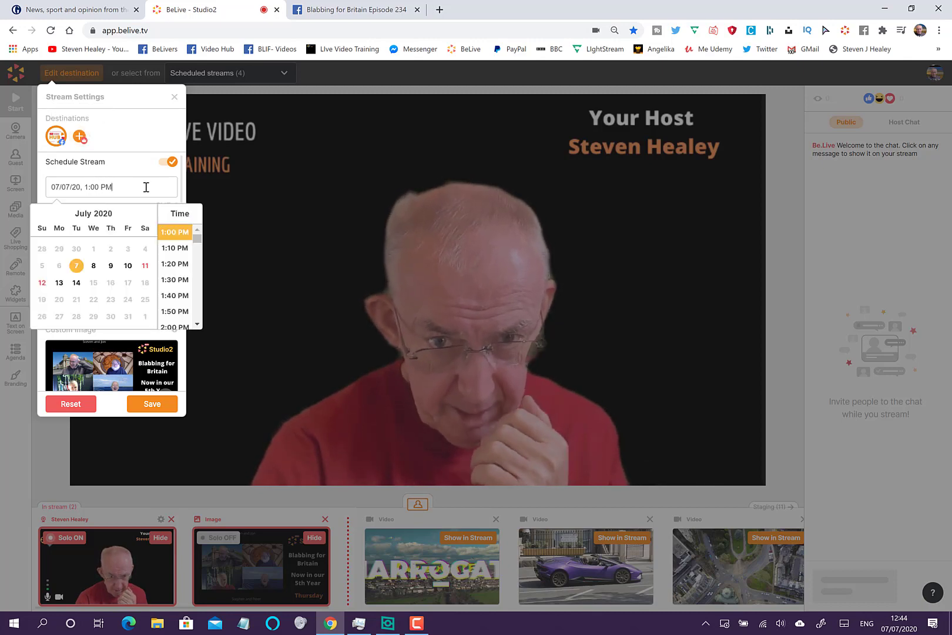
left_click(111, 268)
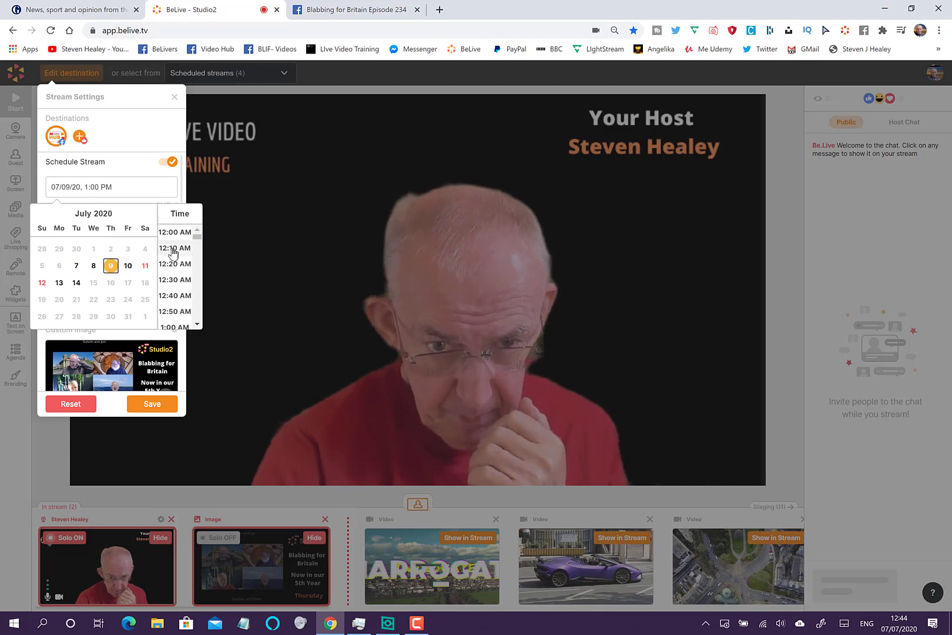
scroll(173, 252, "down", 3)
scroll(172, 253, "down", 12)
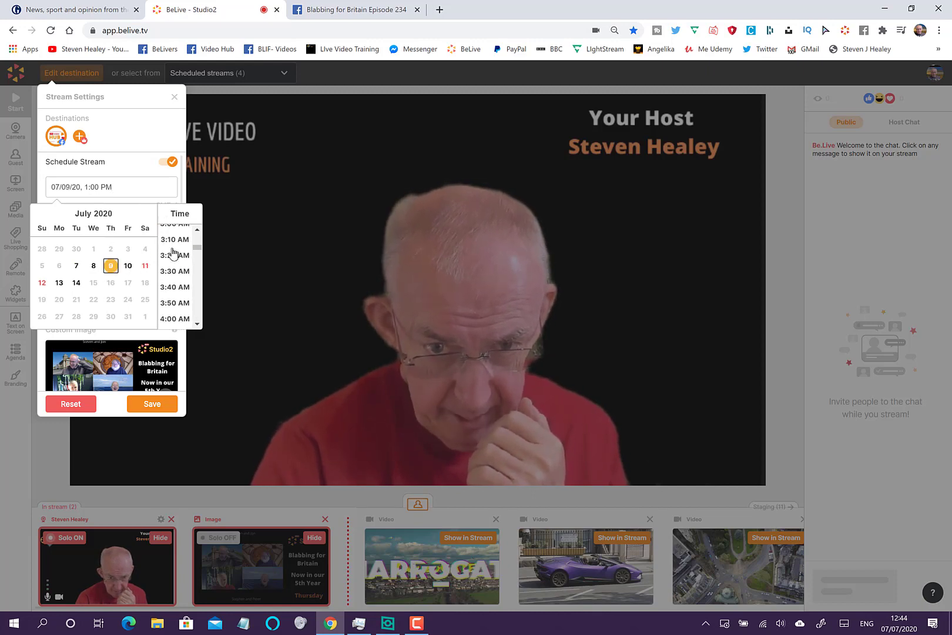
scroll(173, 253, "down", 15)
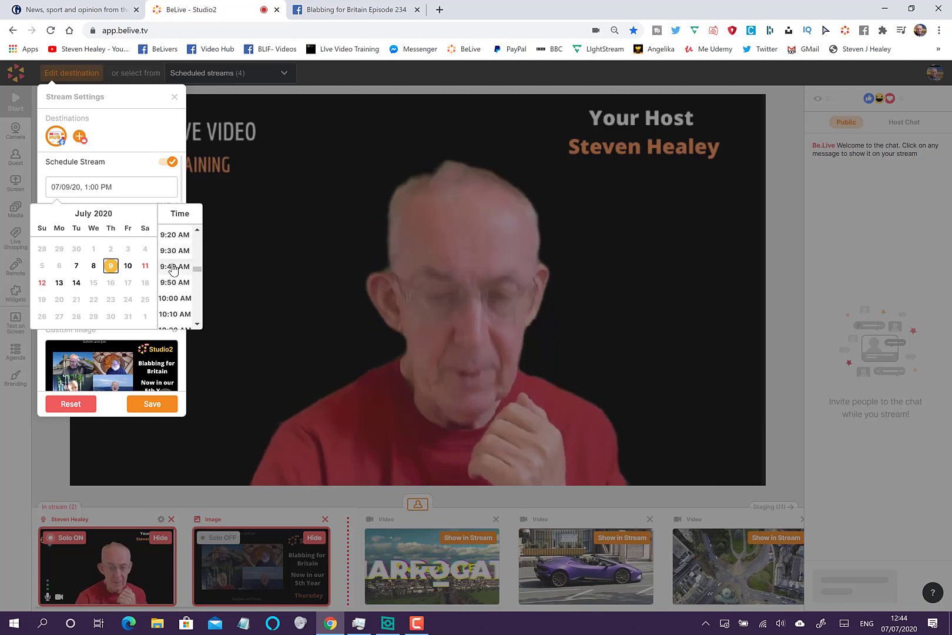
left_click(175, 299)
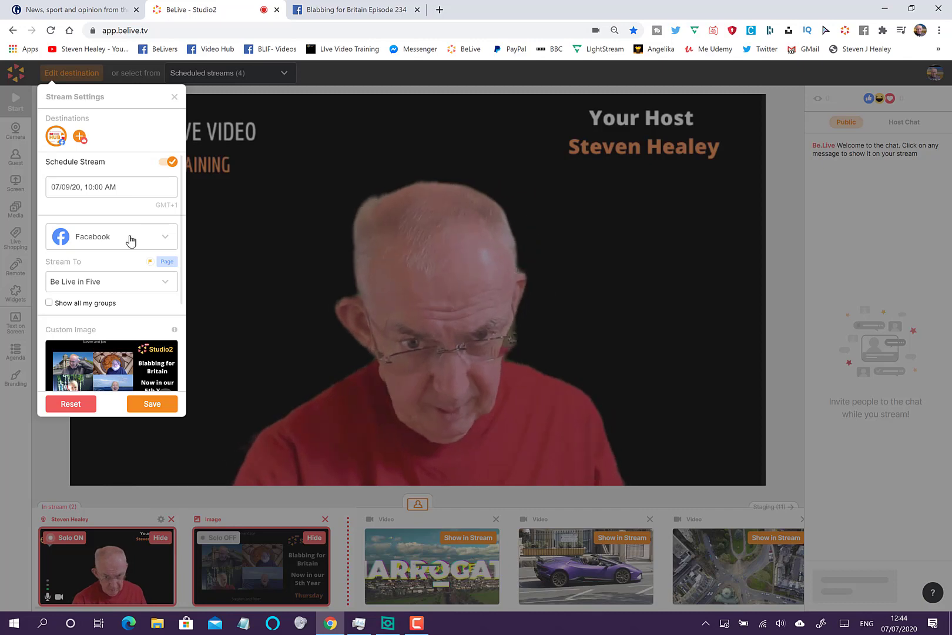
scroll(131, 240, "down", 3)
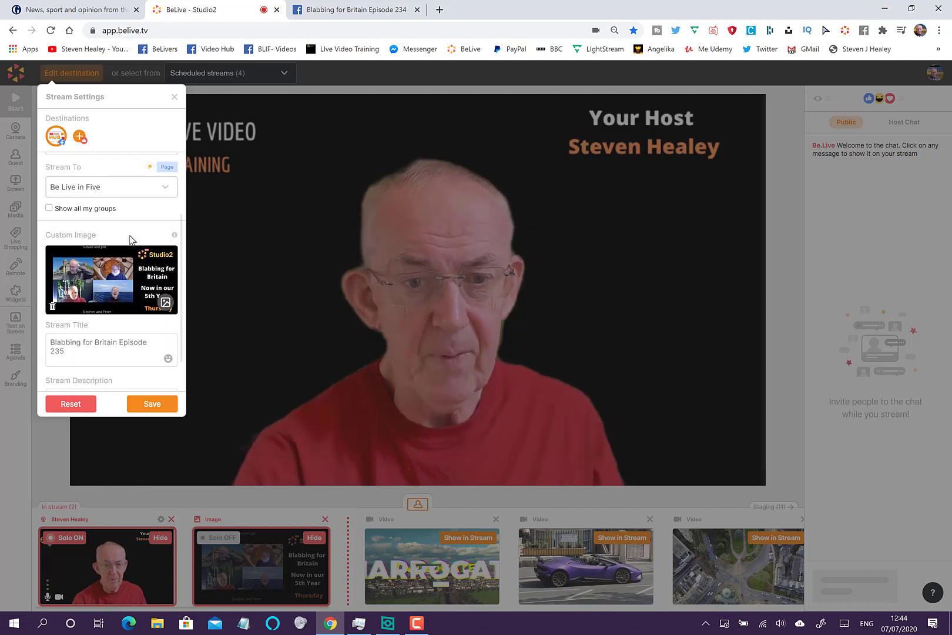
Step: Add YouTube as a second destination for the scheduled stream, with the stream privacy level set to Public
scroll(129, 235, "down", 1)
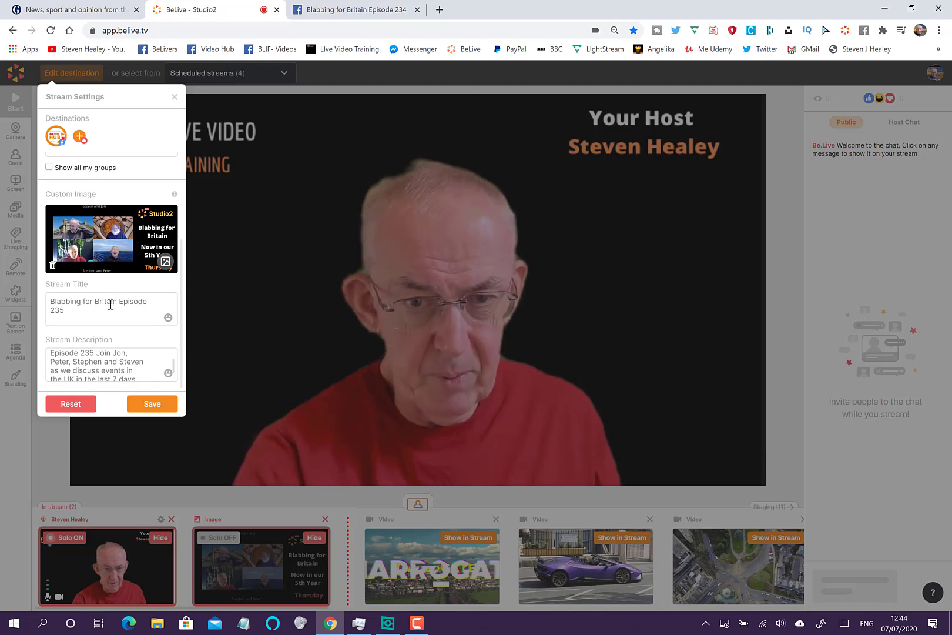
scroll(110, 304, "up", 2)
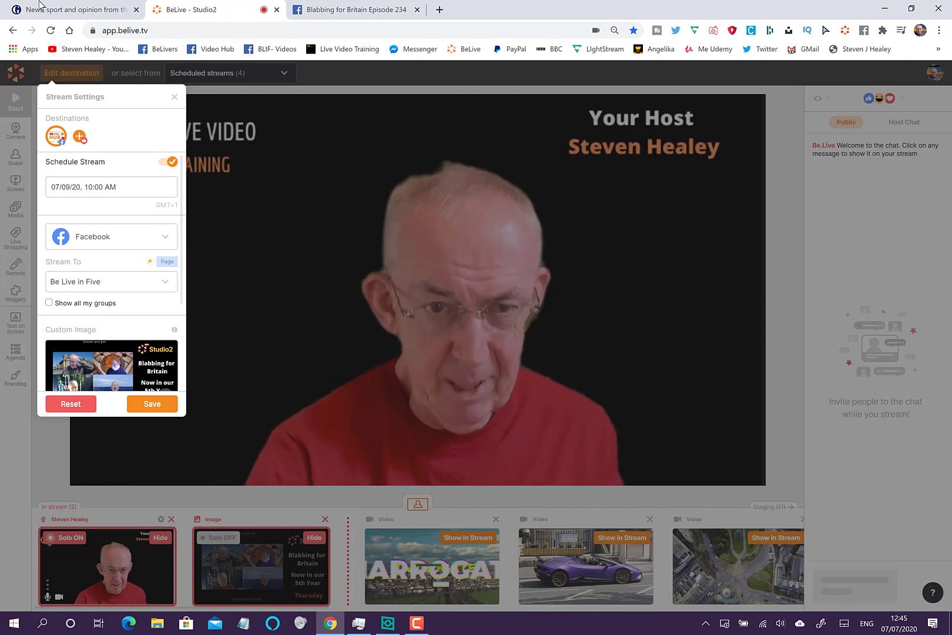
left_click(80, 137)
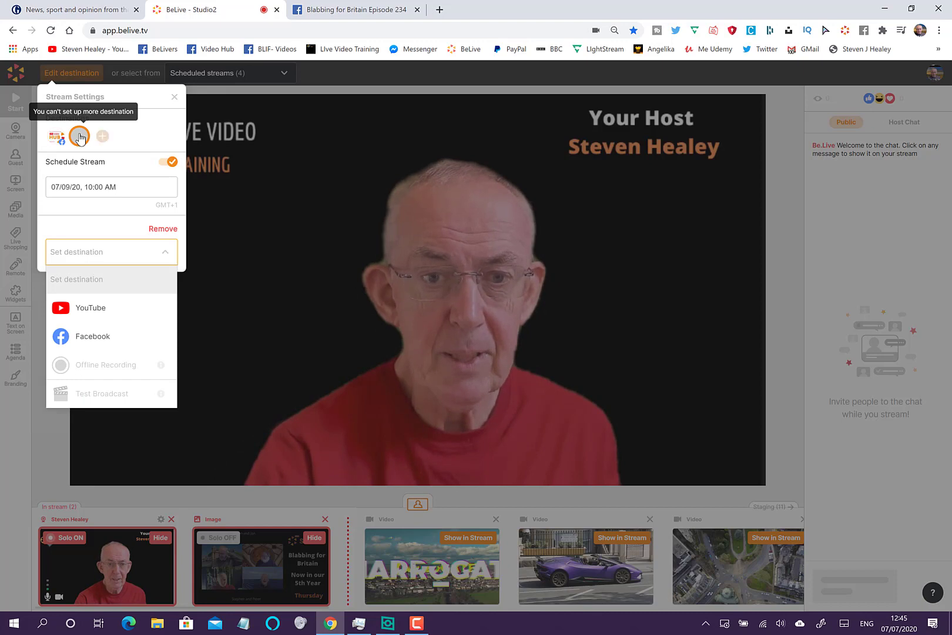
left_click(83, 306)
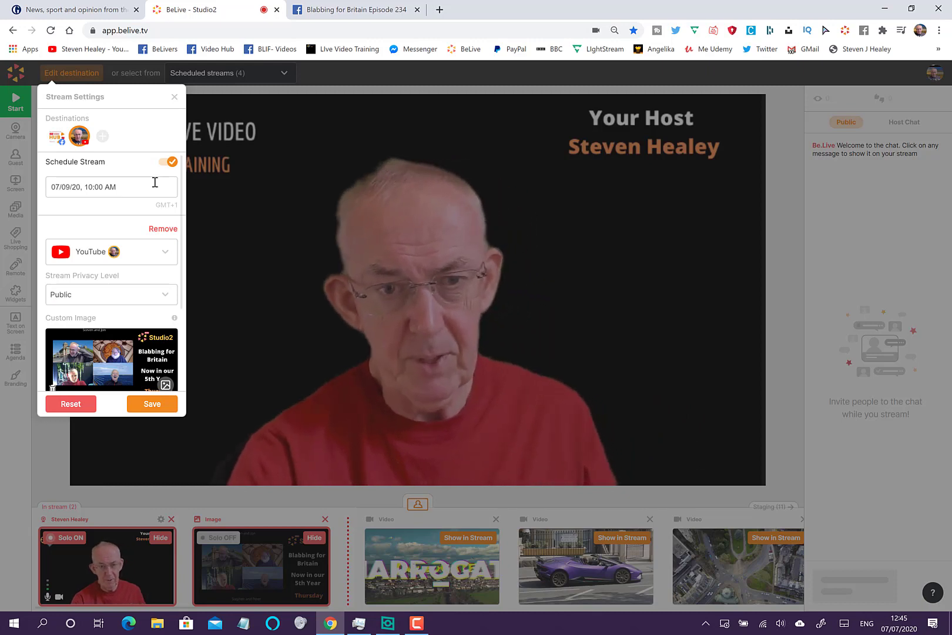
left_click(134, 295)
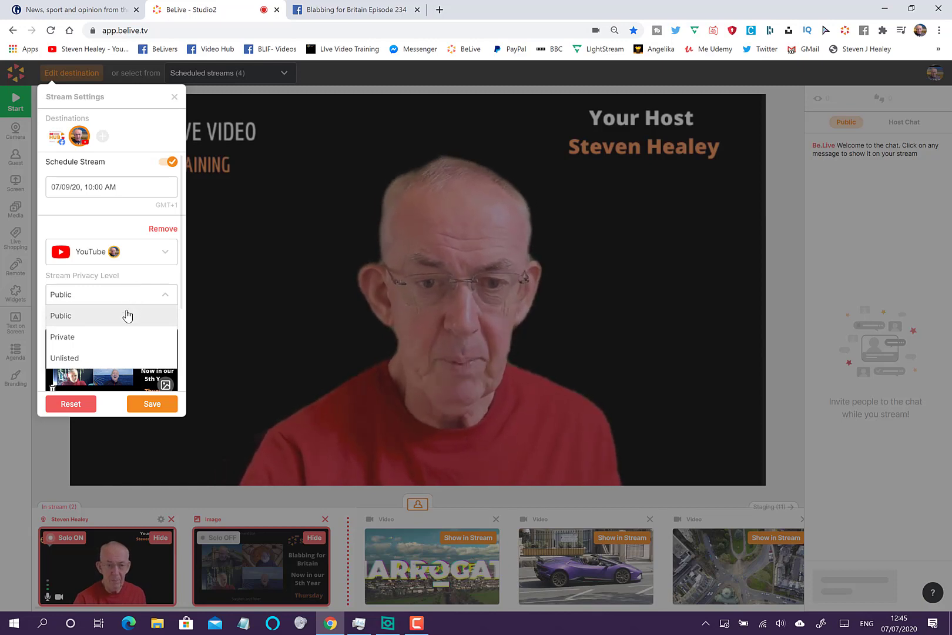
left_click(127, 316)
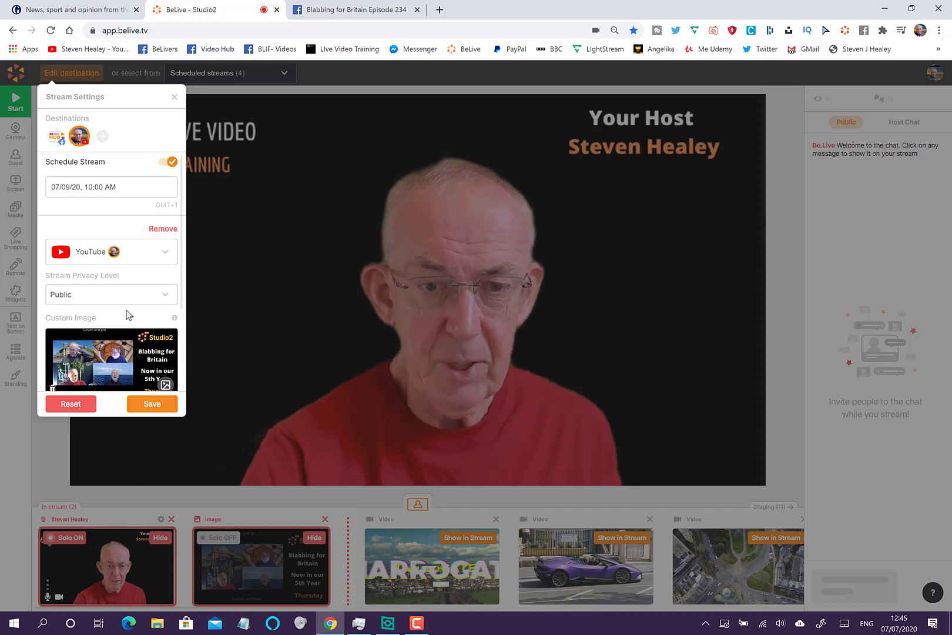
Step: Check the YouTube and Facebook destination settings, and save the scheduled stream for both
scroll(127, 315, "down", 2)
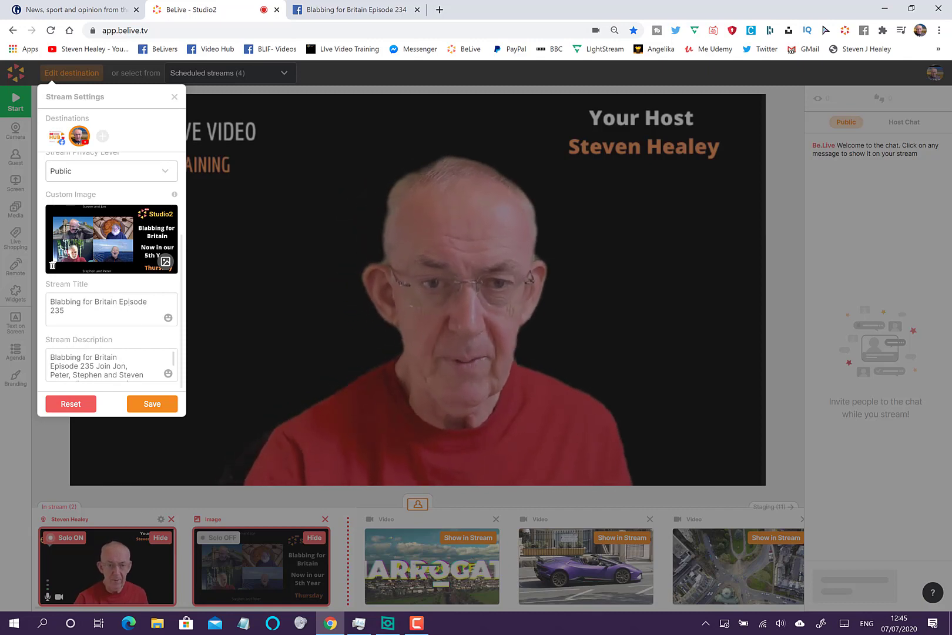
scroll(141, 191, "up", 2)
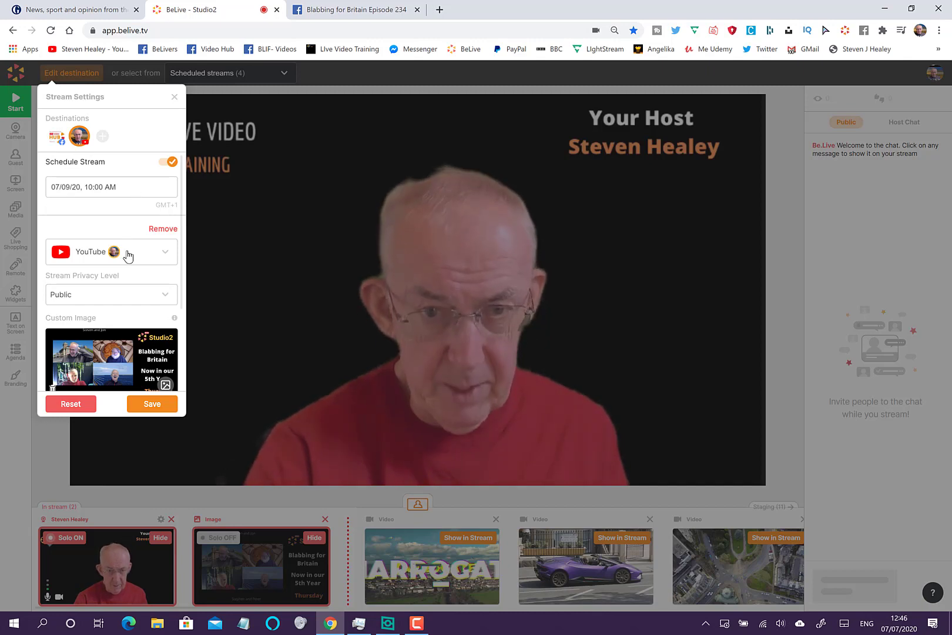
scroll(119, 332, "down", 2)
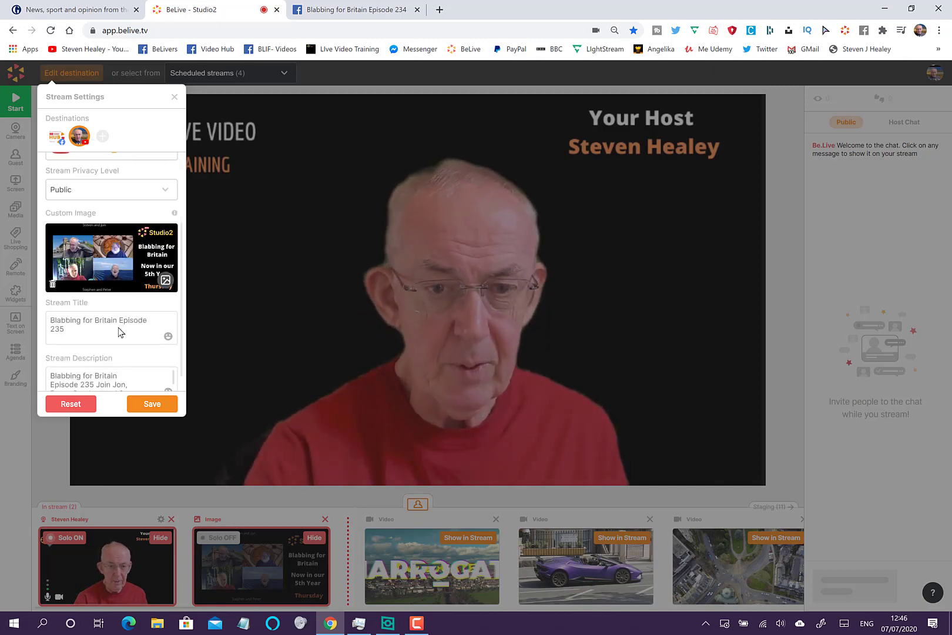
scroll(119, 327, "down", 1)
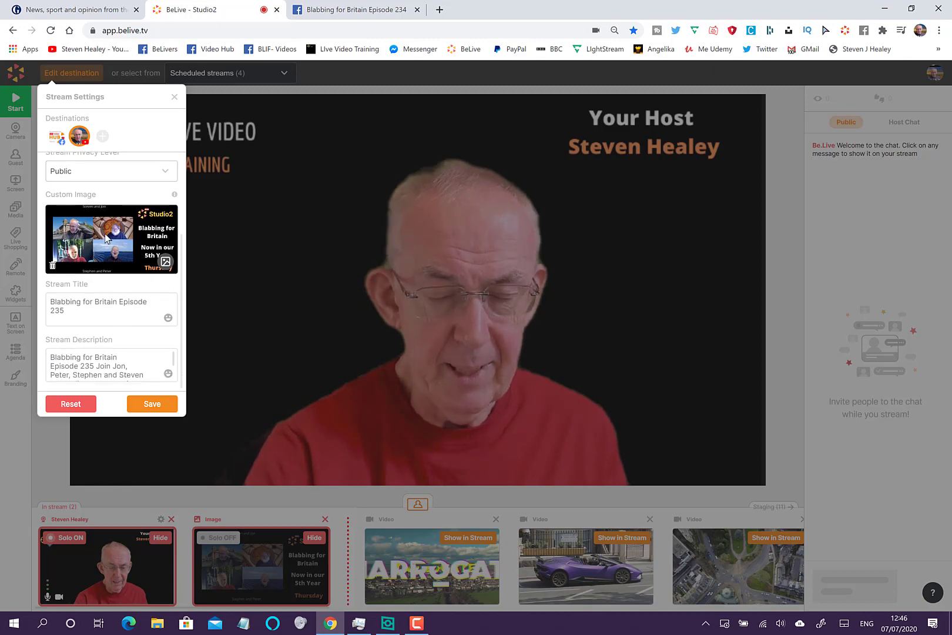
left_click(52, 140)
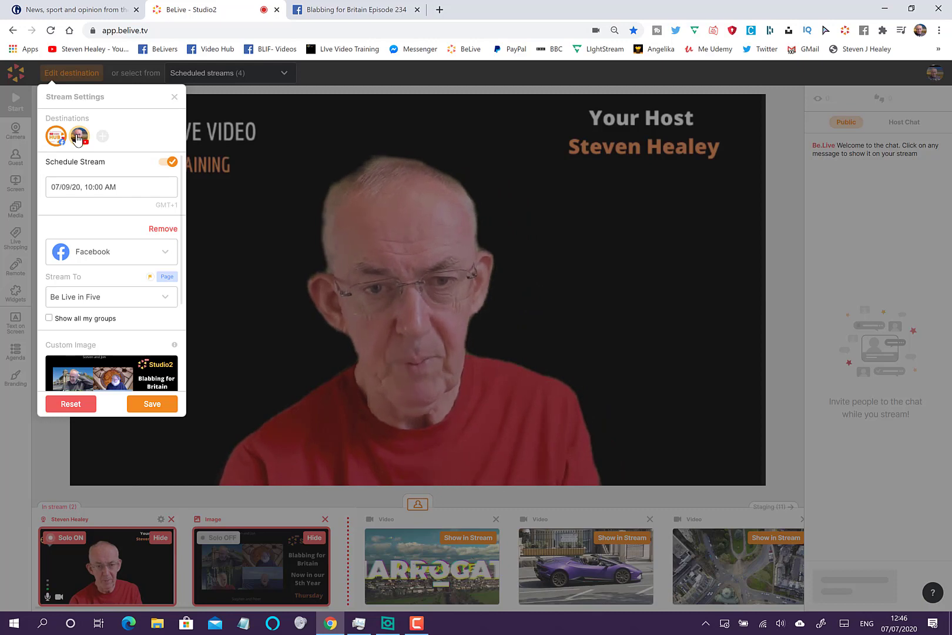
left_click(163, 407)
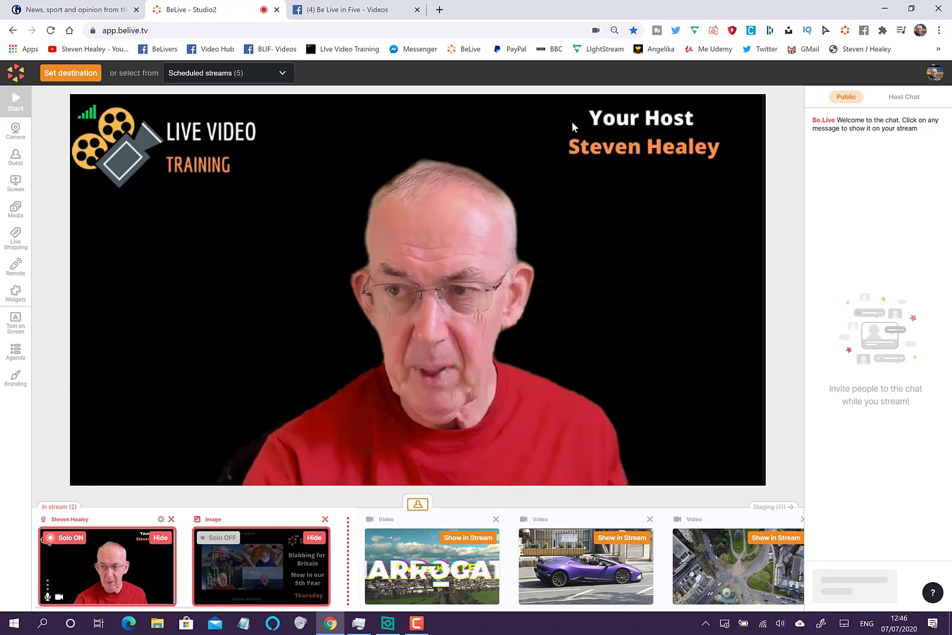
Step: Open the account's list of streams and view the Facebook post and YouTube page of the scheduled Episode 235 broadcast
left_click(935, 76)
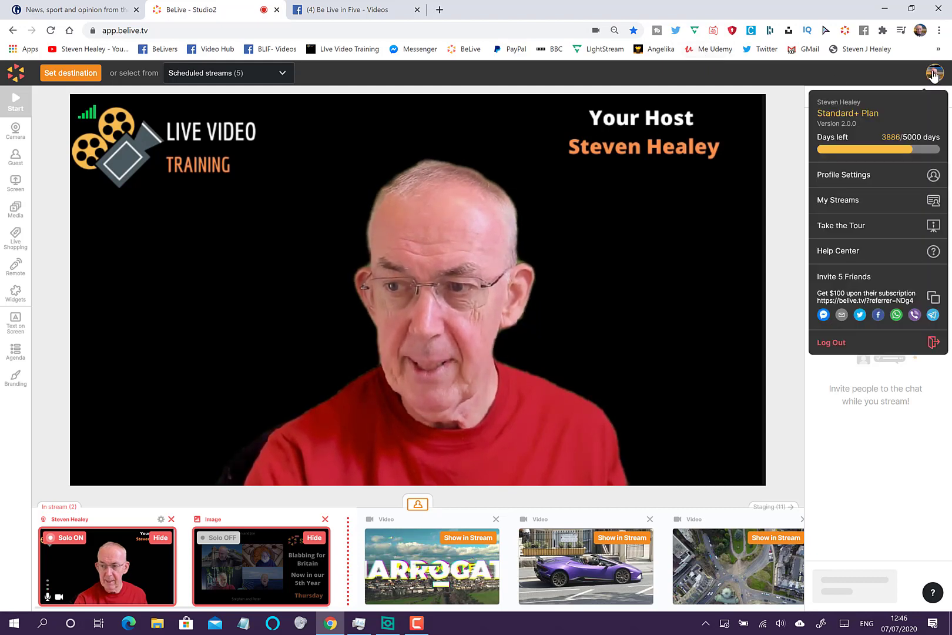
left_click(842, 203)
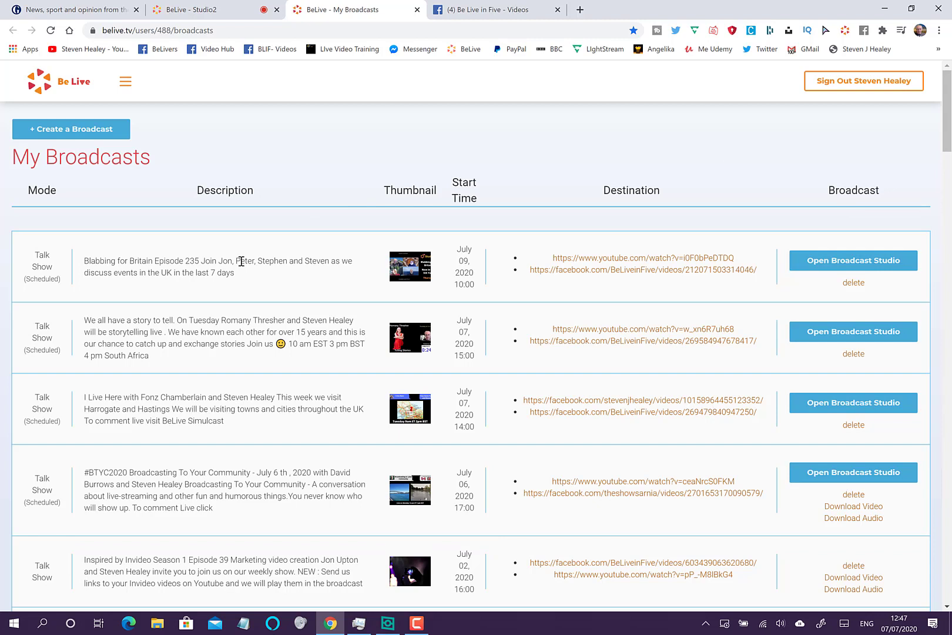
left_click(591, 271)
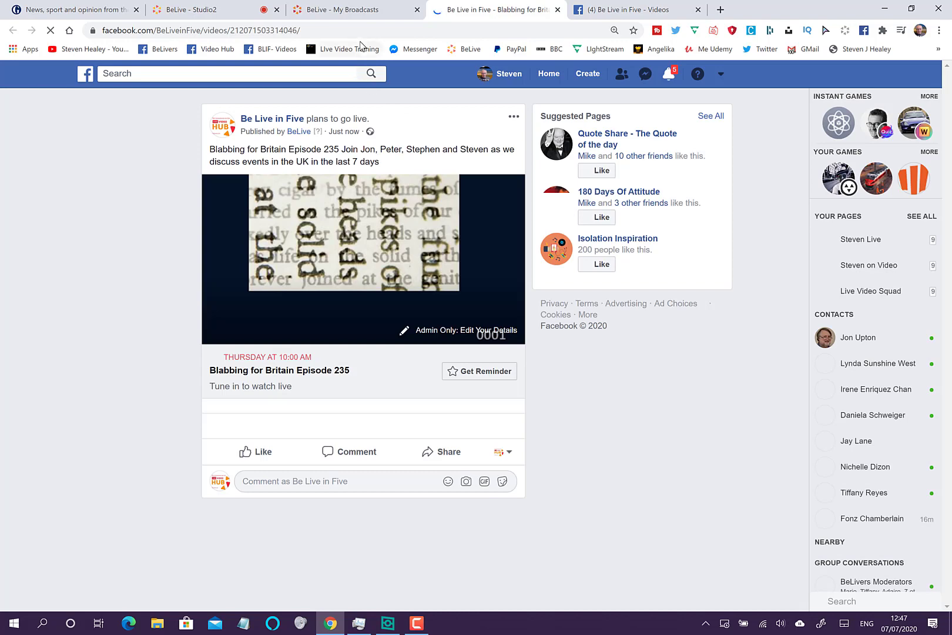
left_click(362, 12)
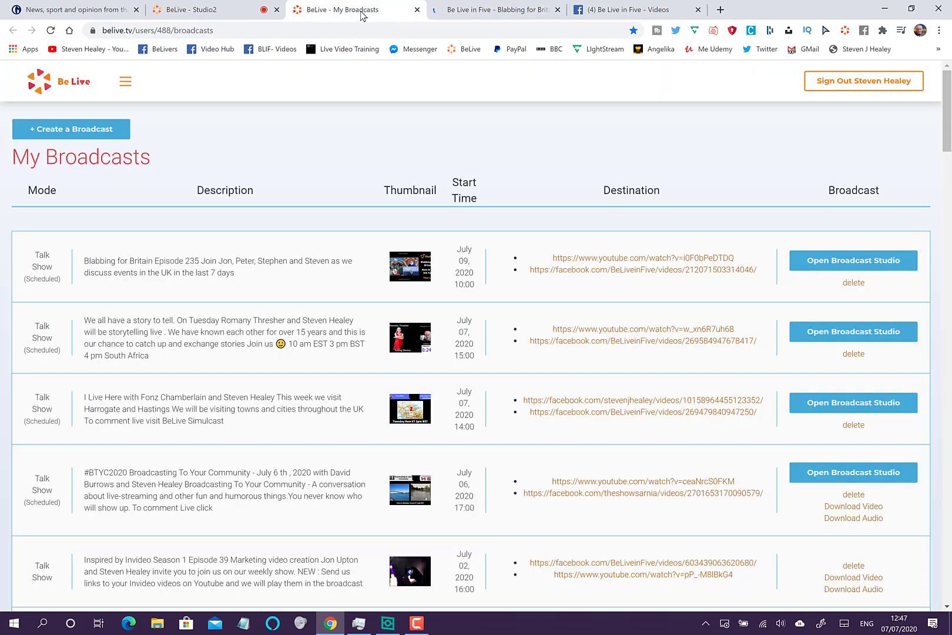
left_click(575, 257)
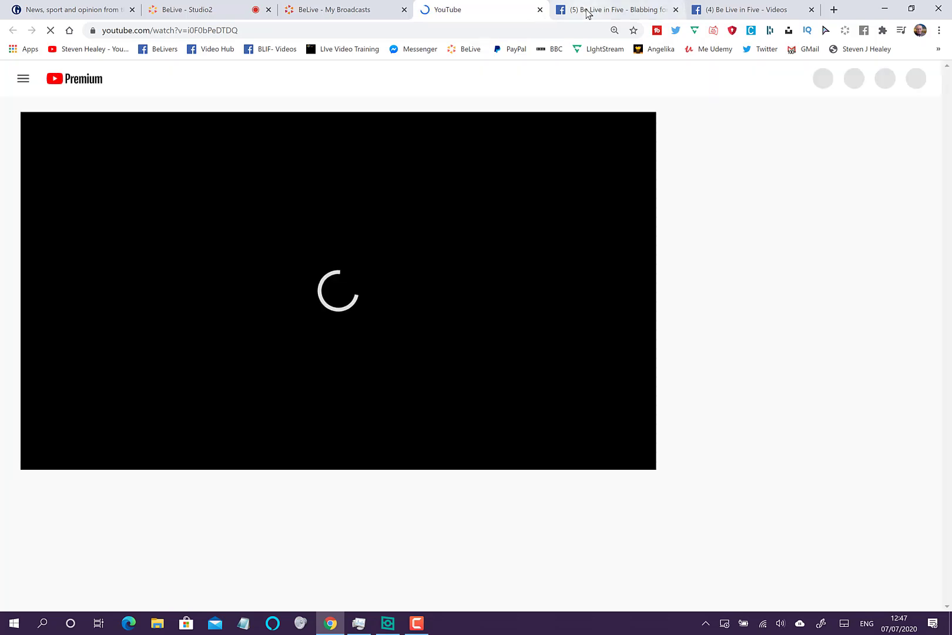
left_click(587, 12)
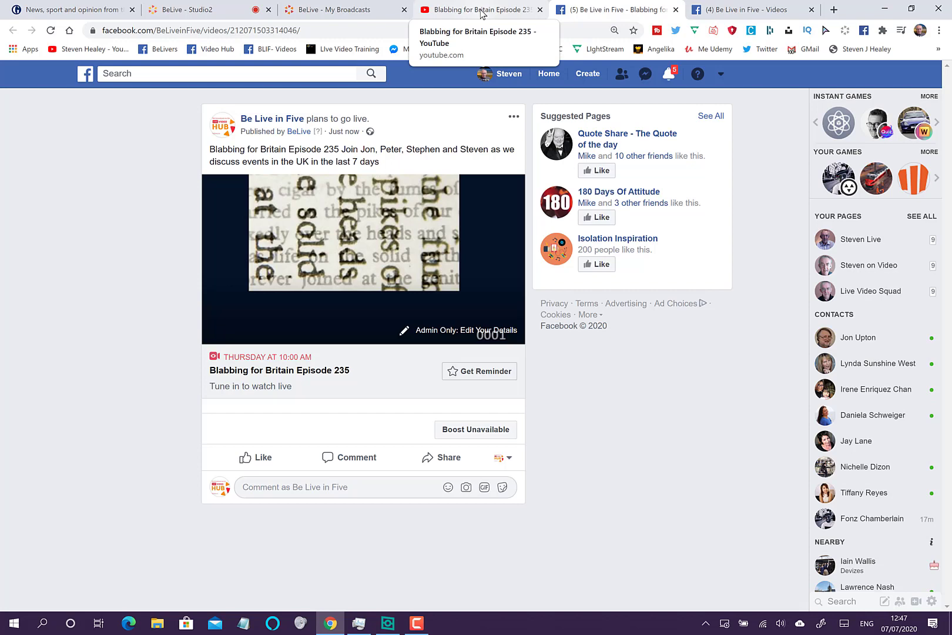
left_click(481, 10)
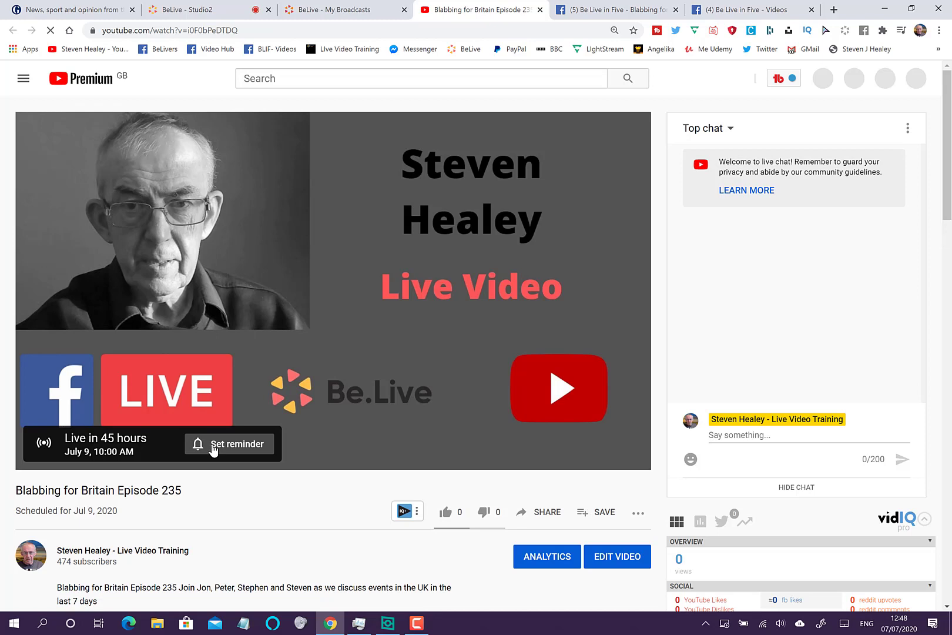
Step: Close the browser tabs with the news site, the Episode 235 YouTube page and its scheduled Facebook post
left_click(222, 10)
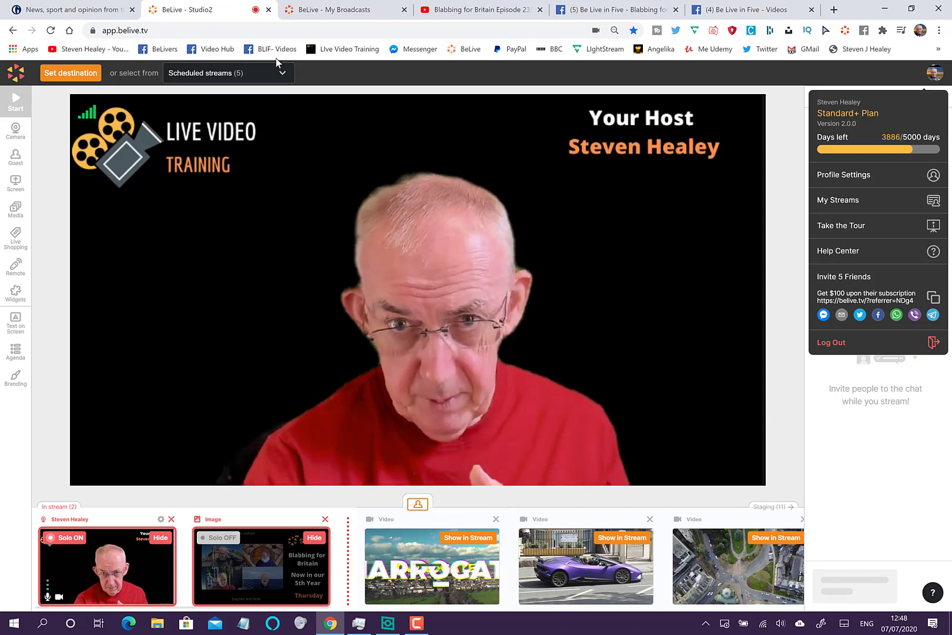
left_click(131, 10)
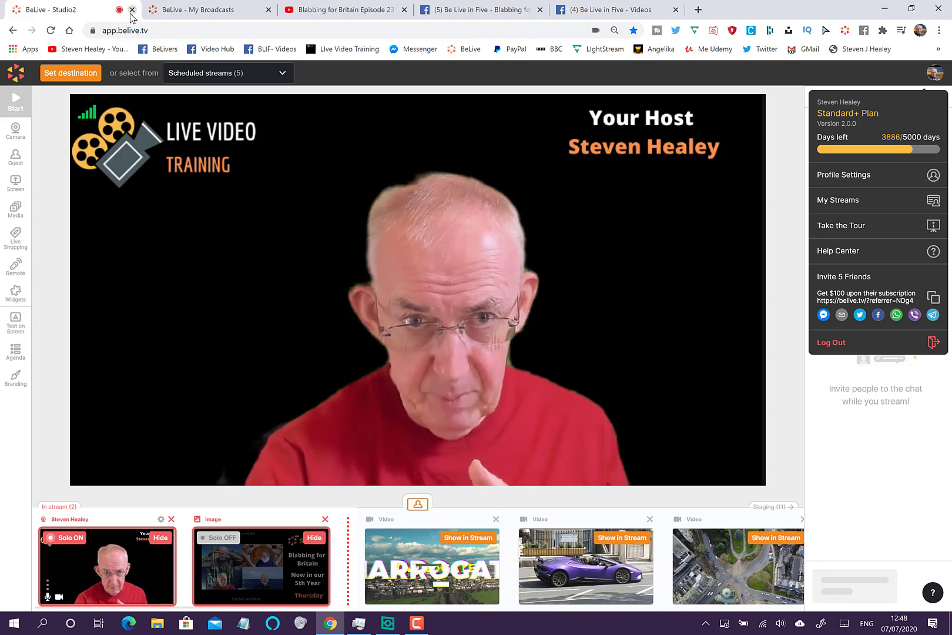
left_click(205, 16)
left_click(371, 14)
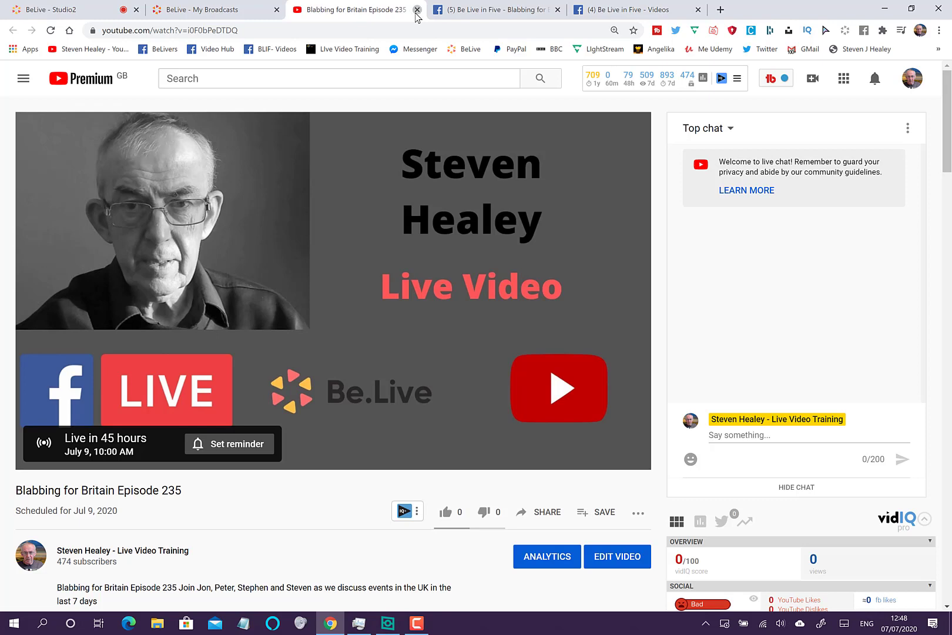
left_click(417, 10)
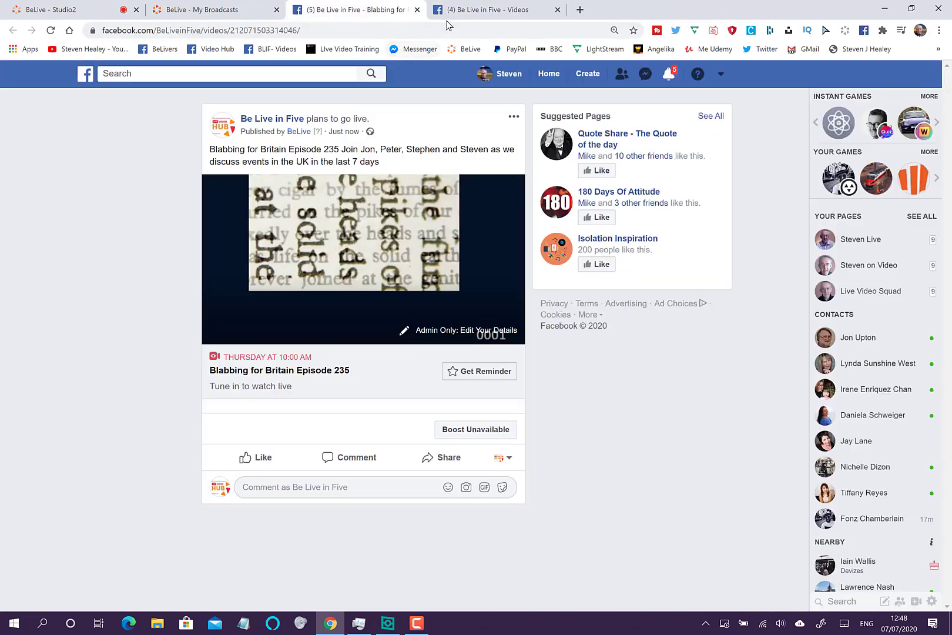
left_click(416, 10)
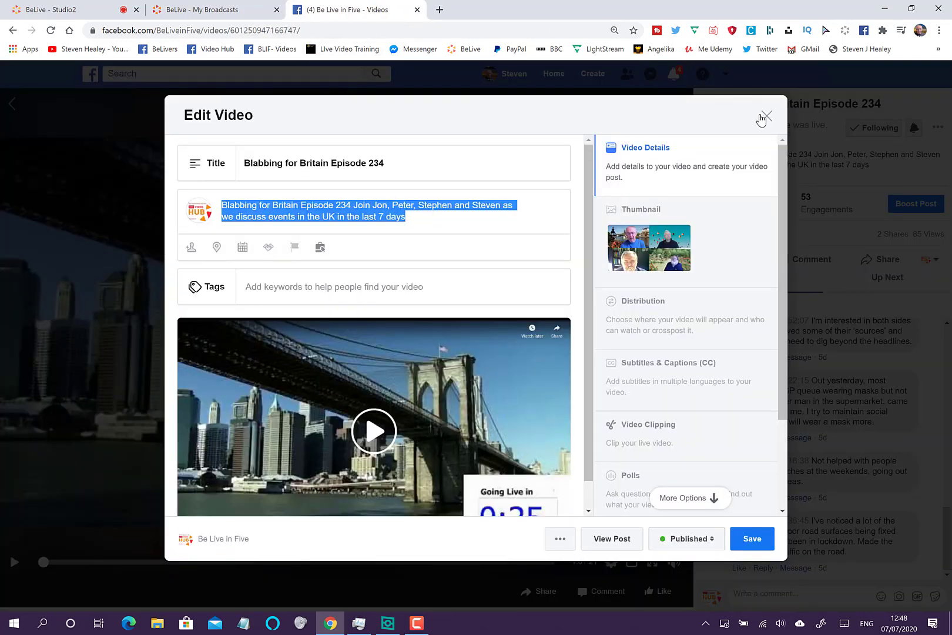
Step: Exit the Episode 234 video editor without saving and open the Be Live in Five page's Videos section
left_click(765, 118)
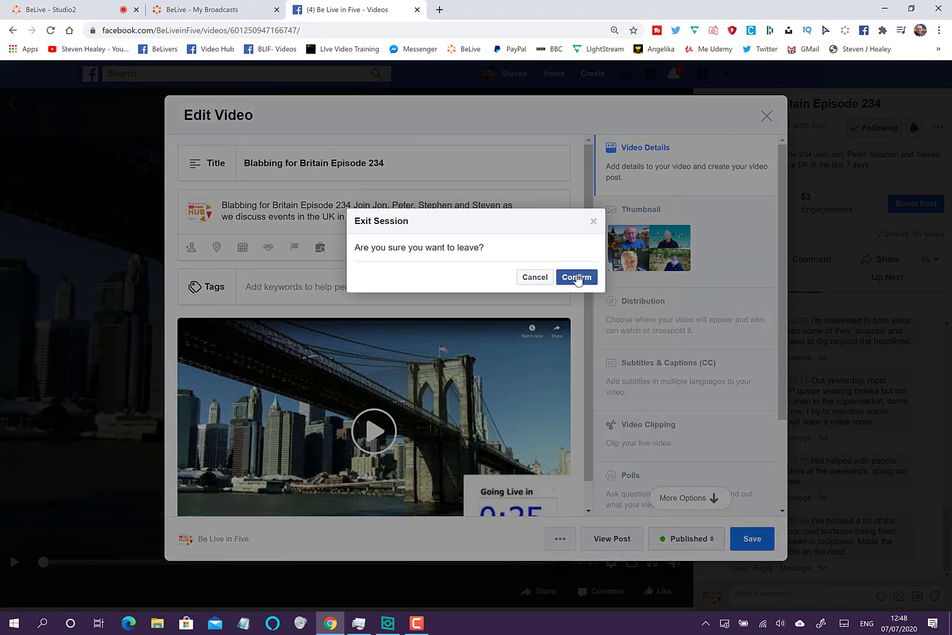
left_click(578, 279)
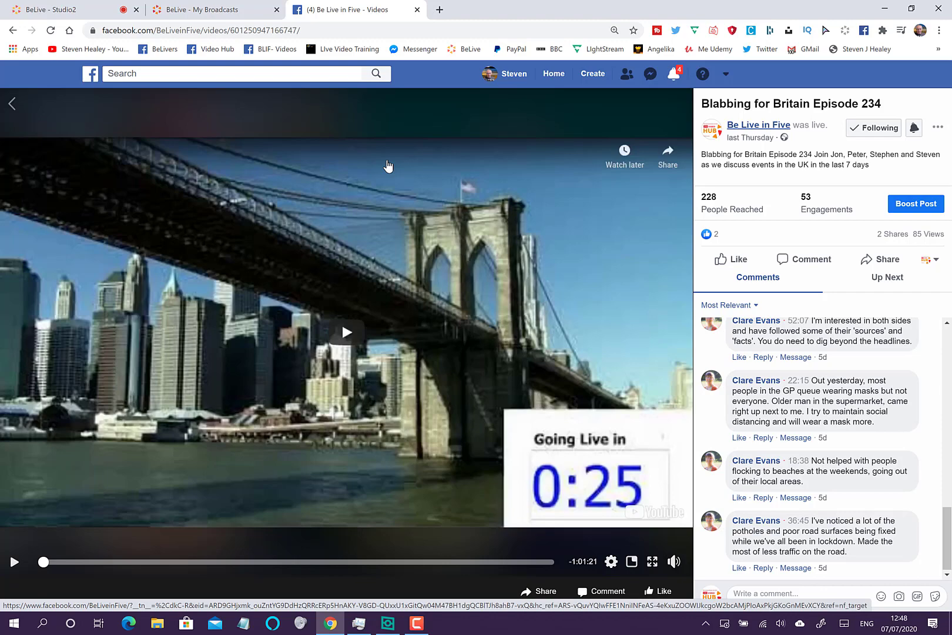
key("alt+Left")
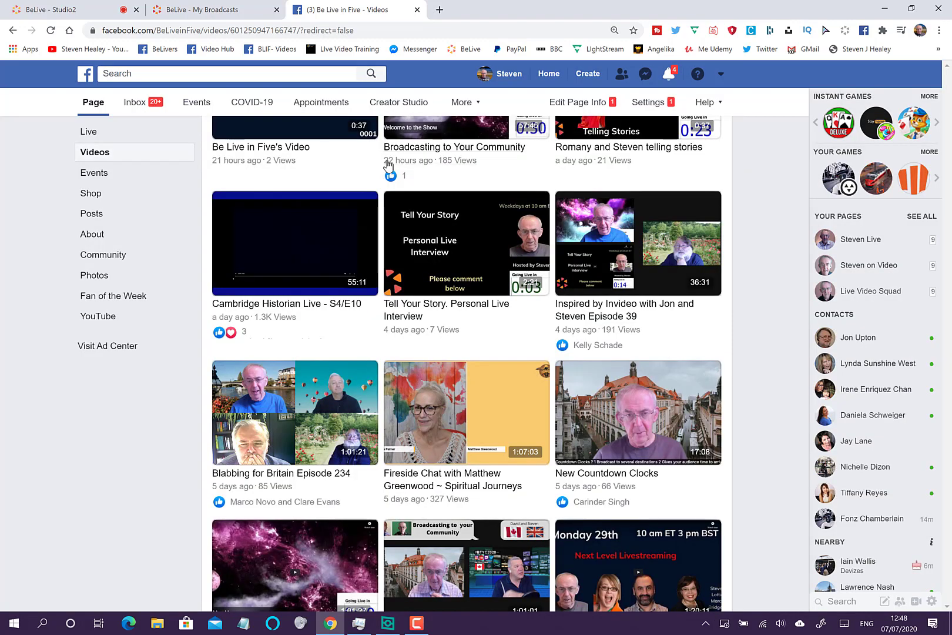
left_click(101, 195)
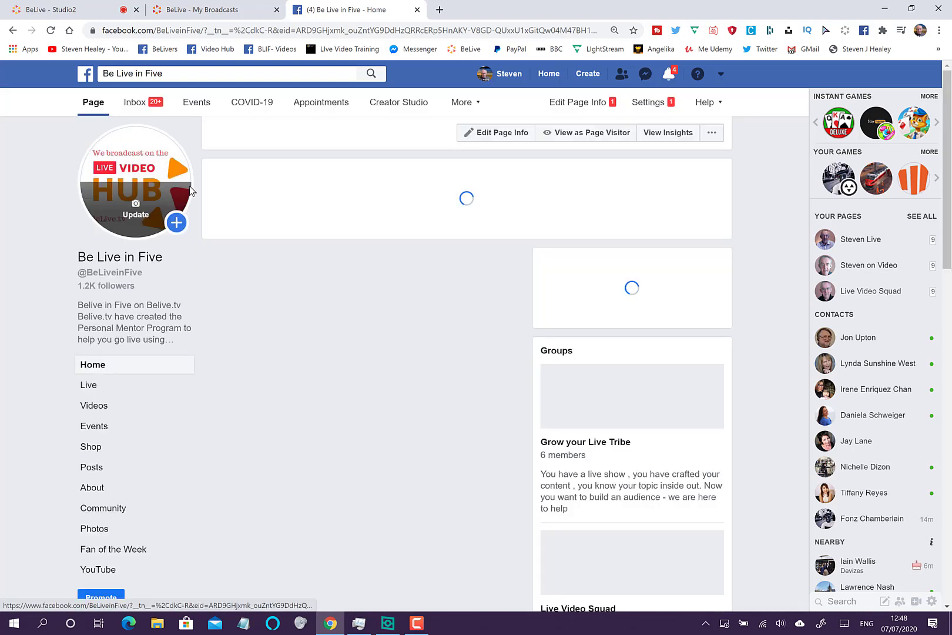
left_click(95, 406)
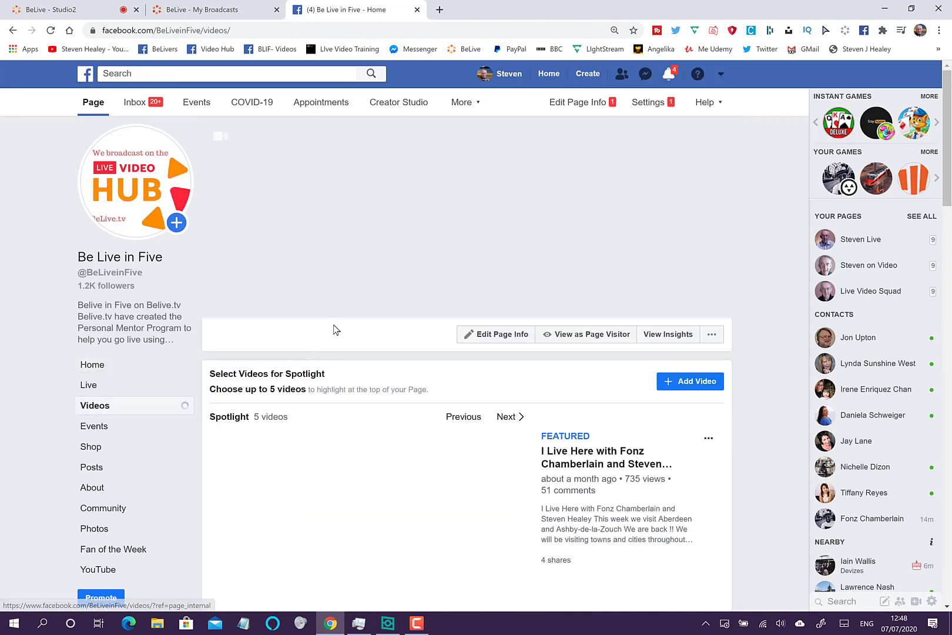
Step: Find the "Inspired by Invideo" Episode 39 recording among all videos of the Be Live in Five page and open it
scroll(333, 327, "down", 4)
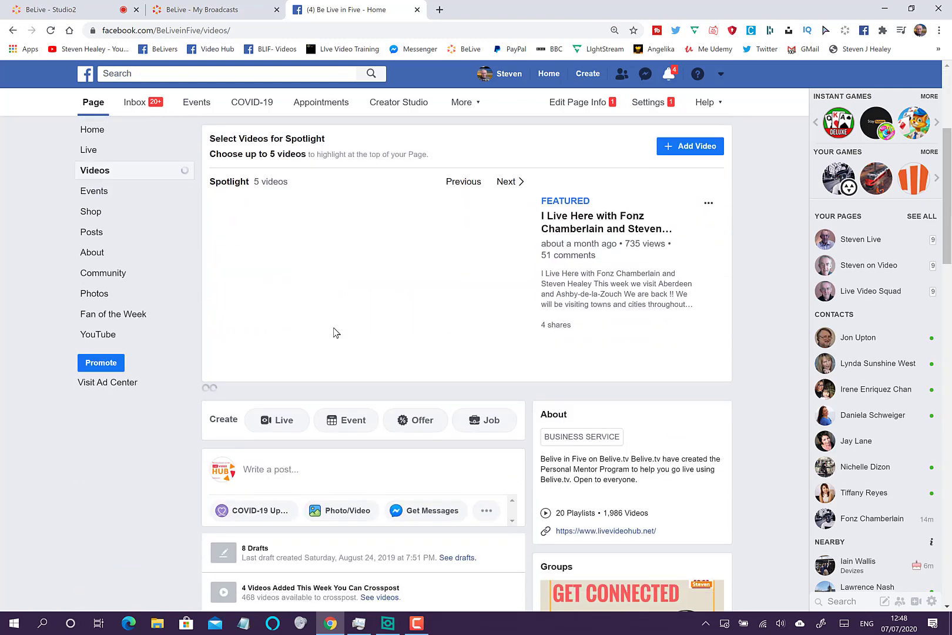
scroll(333, 327, "down", 3)
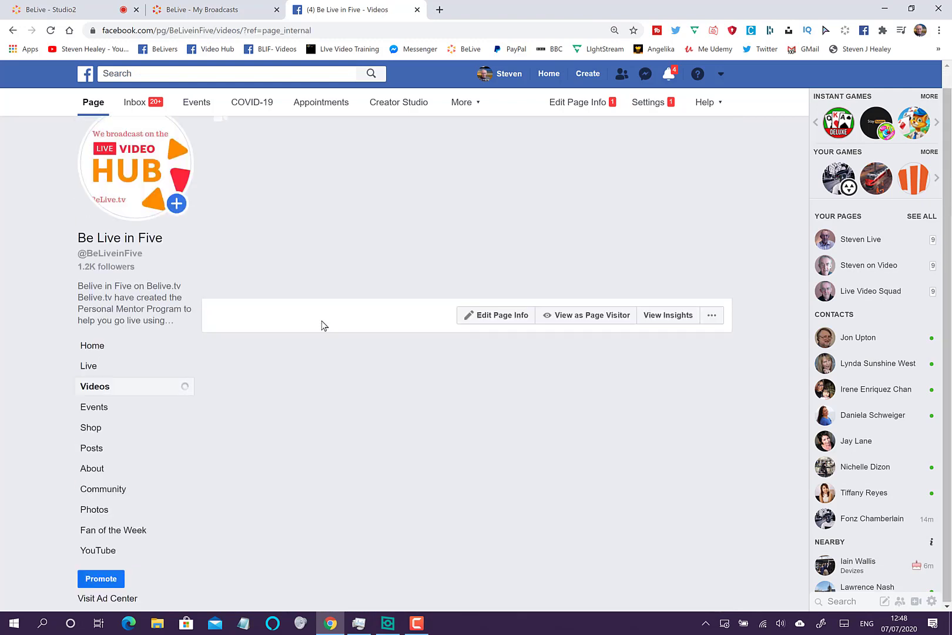
scroll(322, 326, "down", 6)
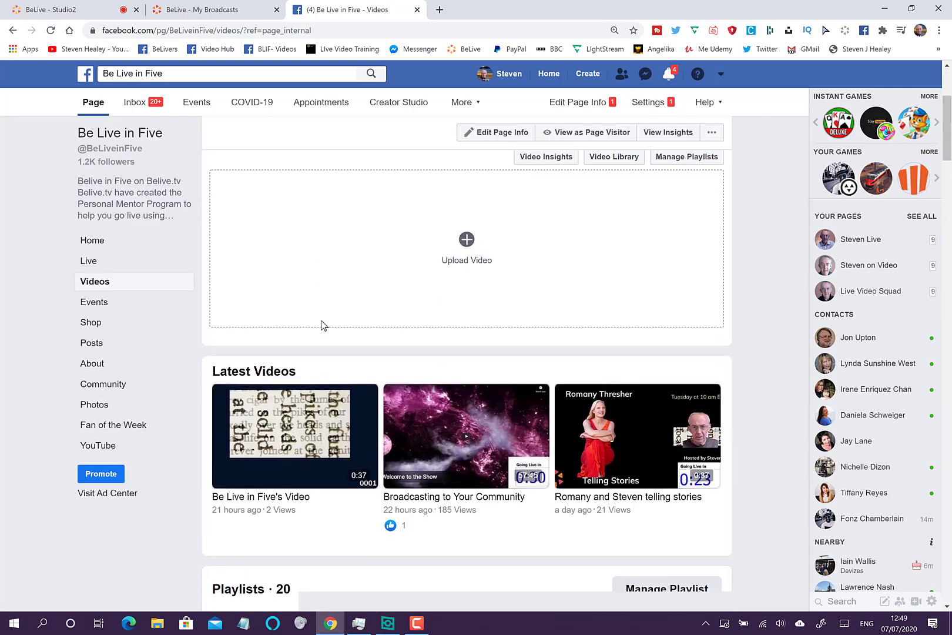
scroll(322, 326, "down", 2)
scroll(323, 326, "down", 2)
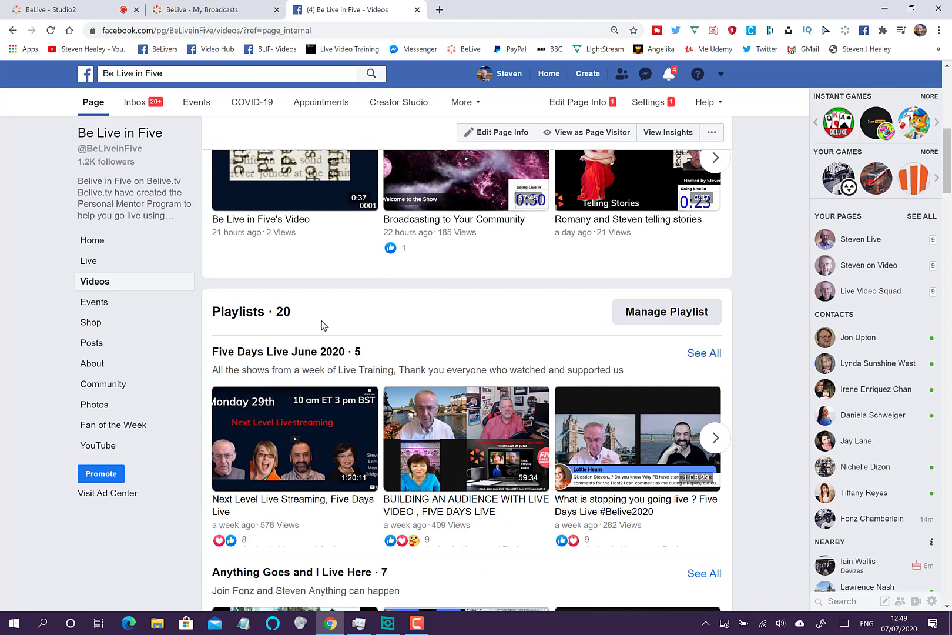
scroll(322, 326, "down", 9)
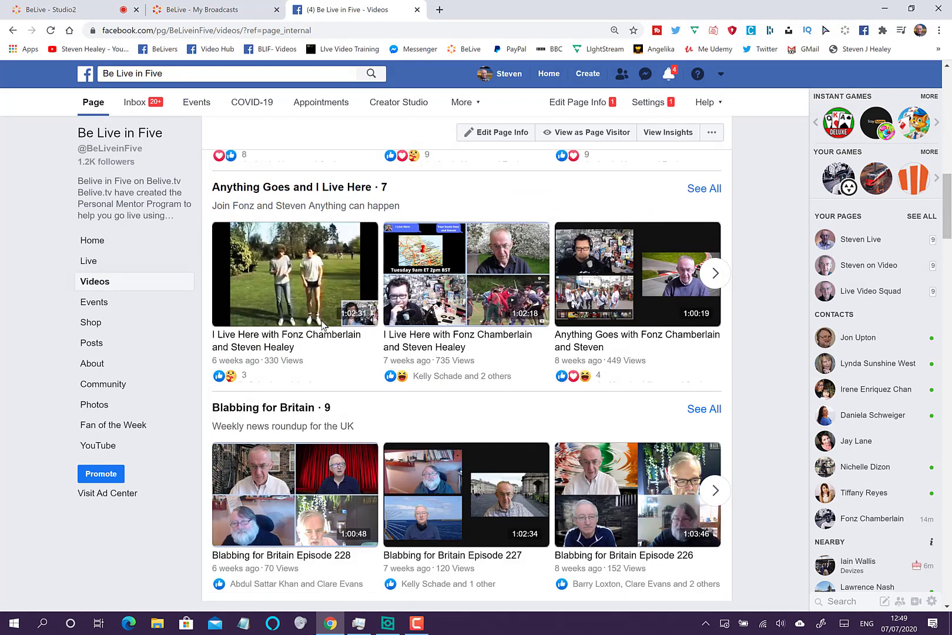
scroll(322, 326, "down", 9)
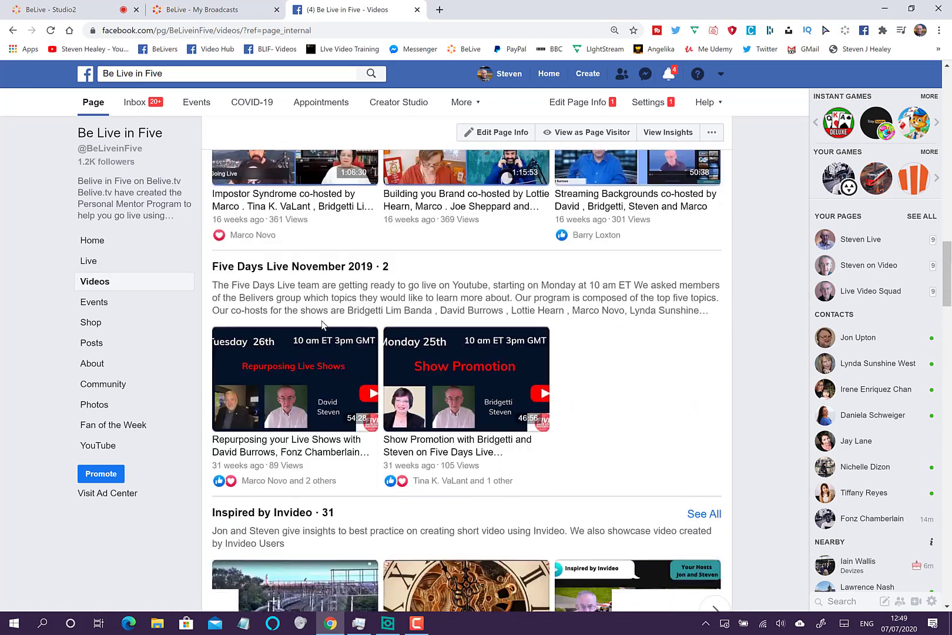
scroll(323, 325, "down", 7)
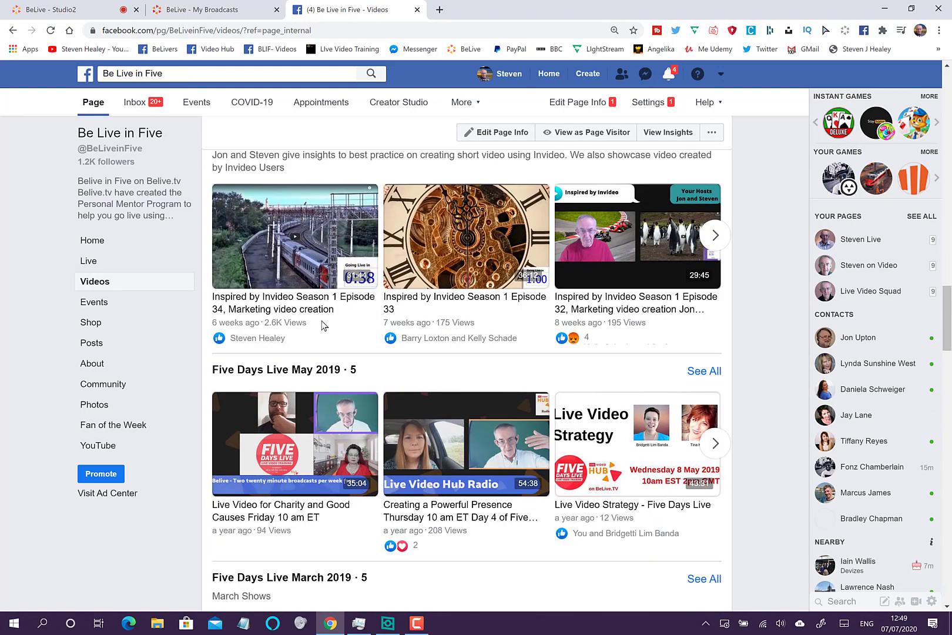
scroll(322, 326, "down", 9)
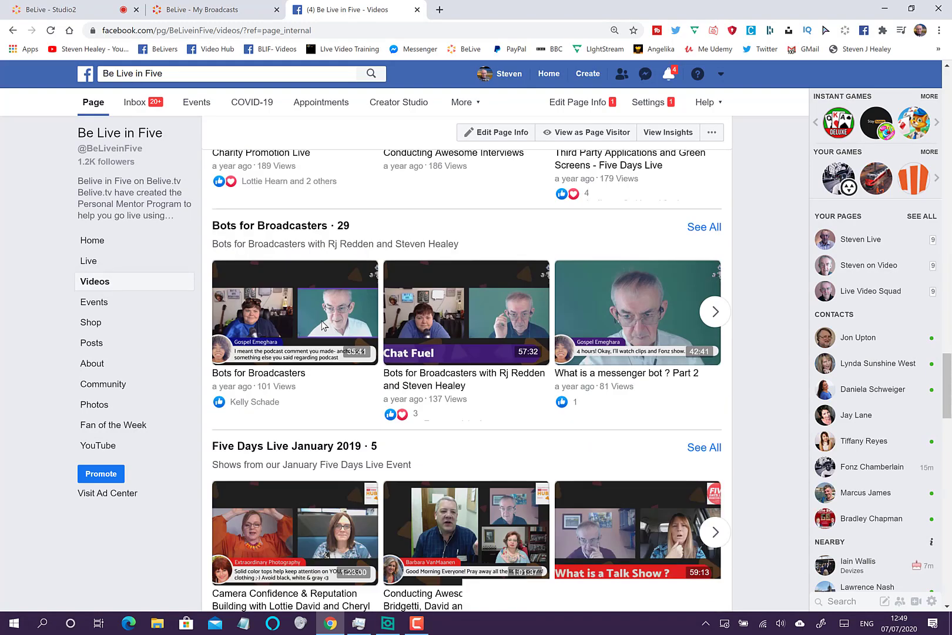
scroll(322, 326, "down", 4)
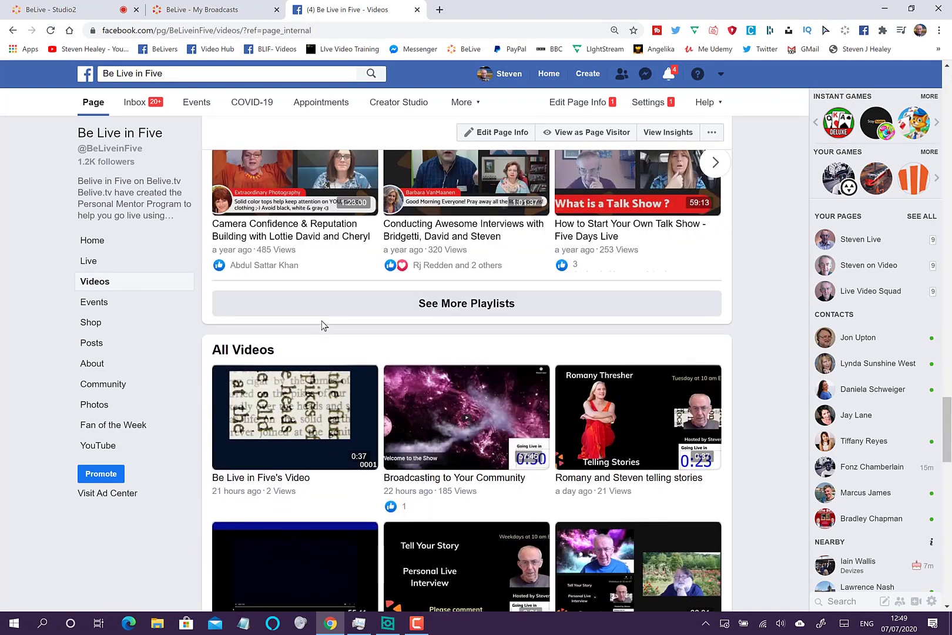
scroll(322, 326, "down", 4)
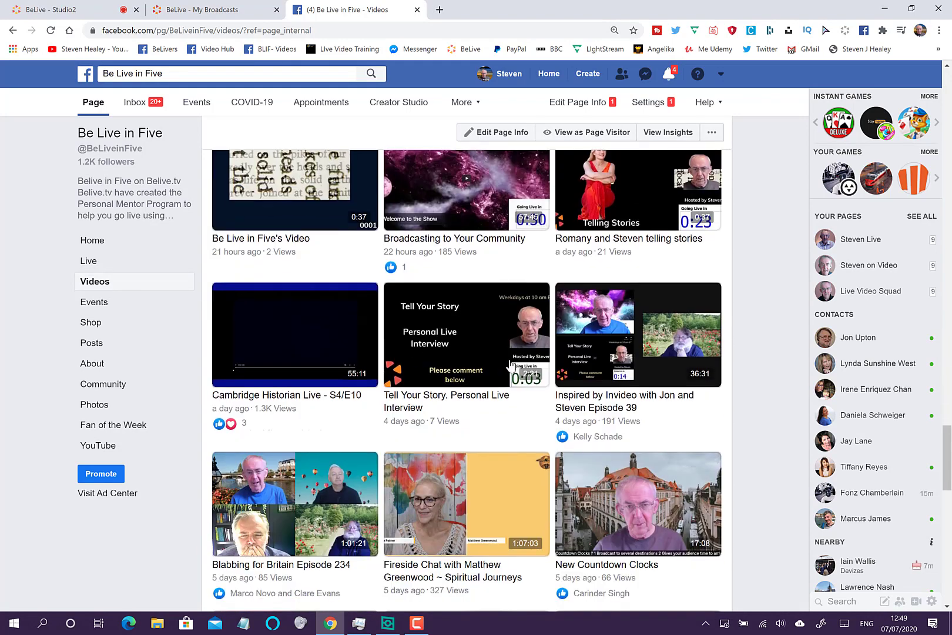
left_click(575, 347)
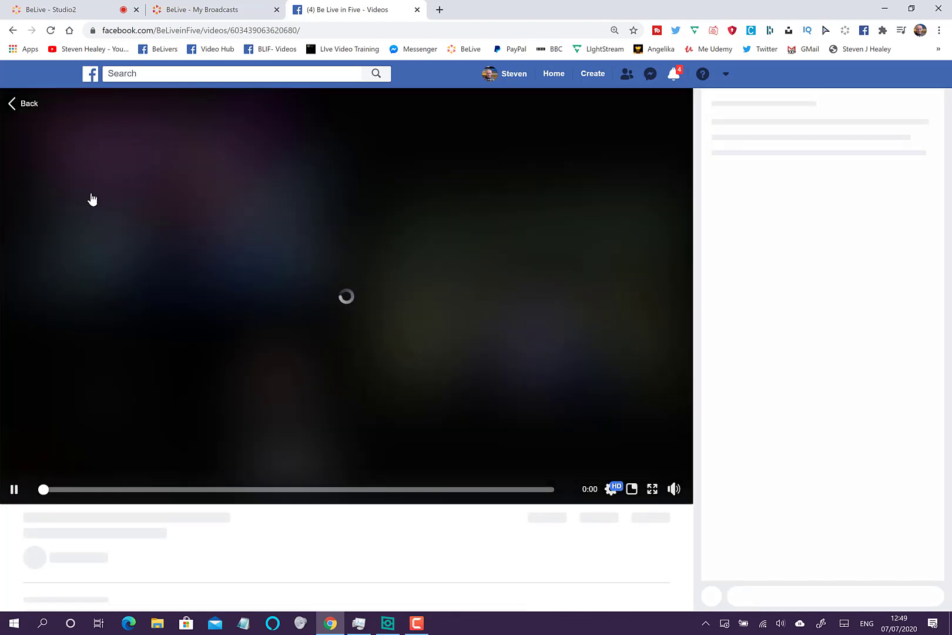
Step: Return to the BeLive studio, choose Facebook as the destination of a new stream, and turn on stream scheduling
left_click(159, 10)
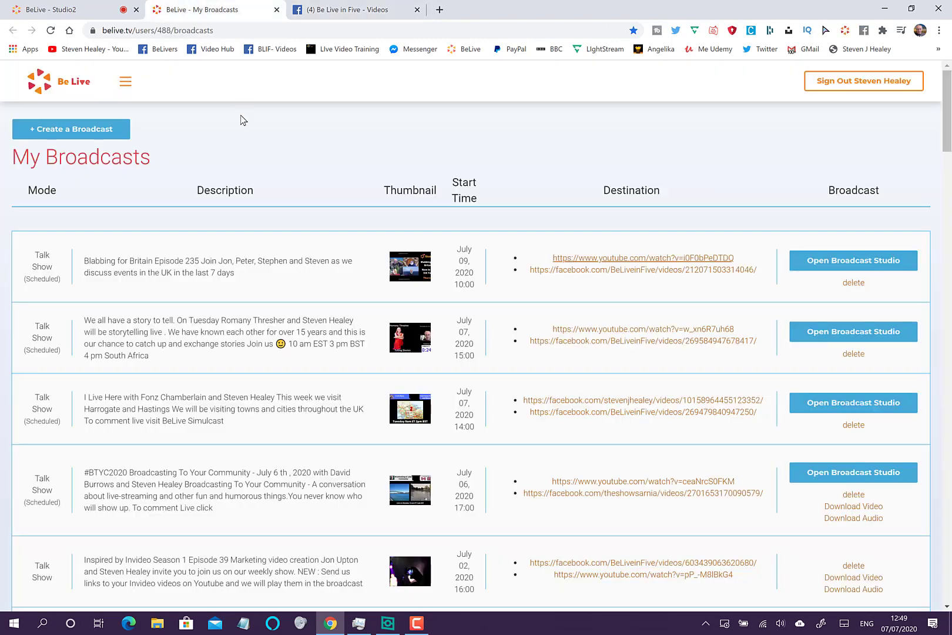
left_click(45, 10)
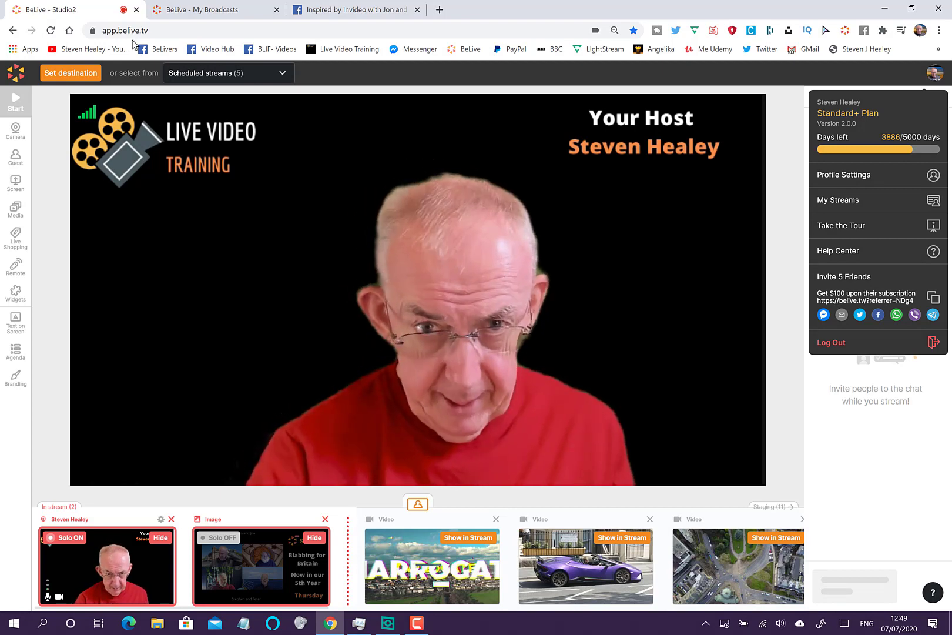
left_click(62, 73)
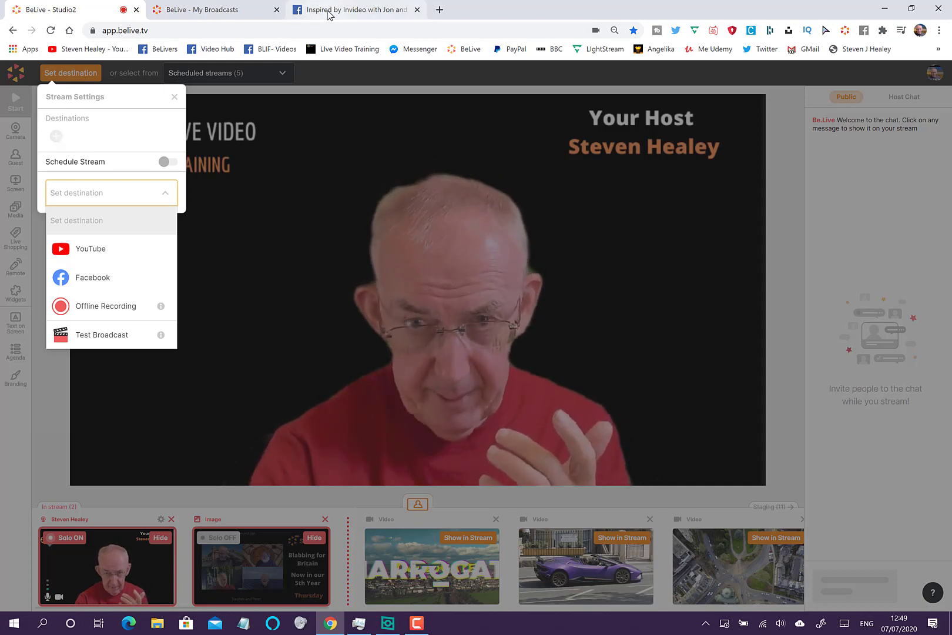
left_click(103, 277)
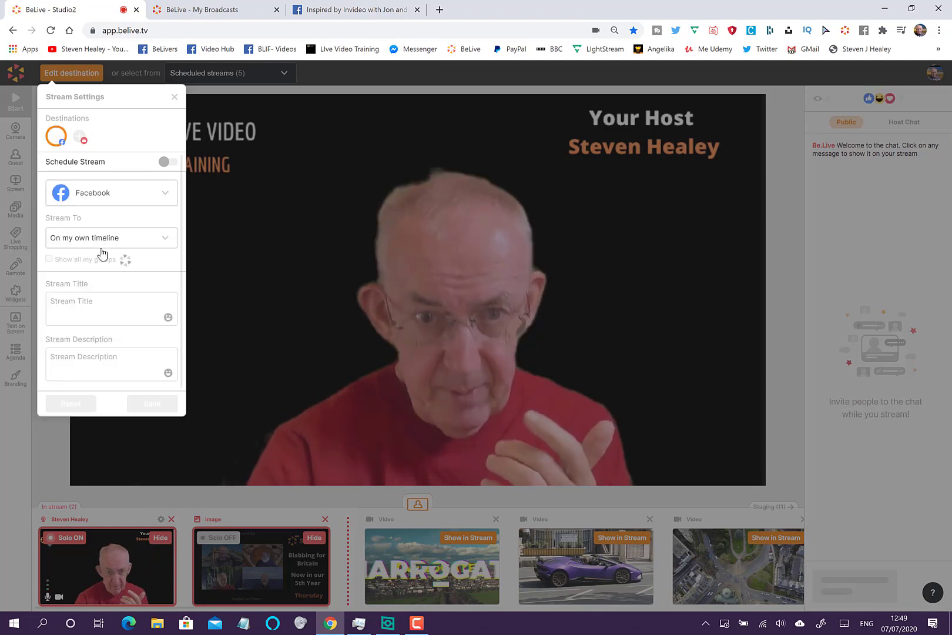
left_click(168, 162)
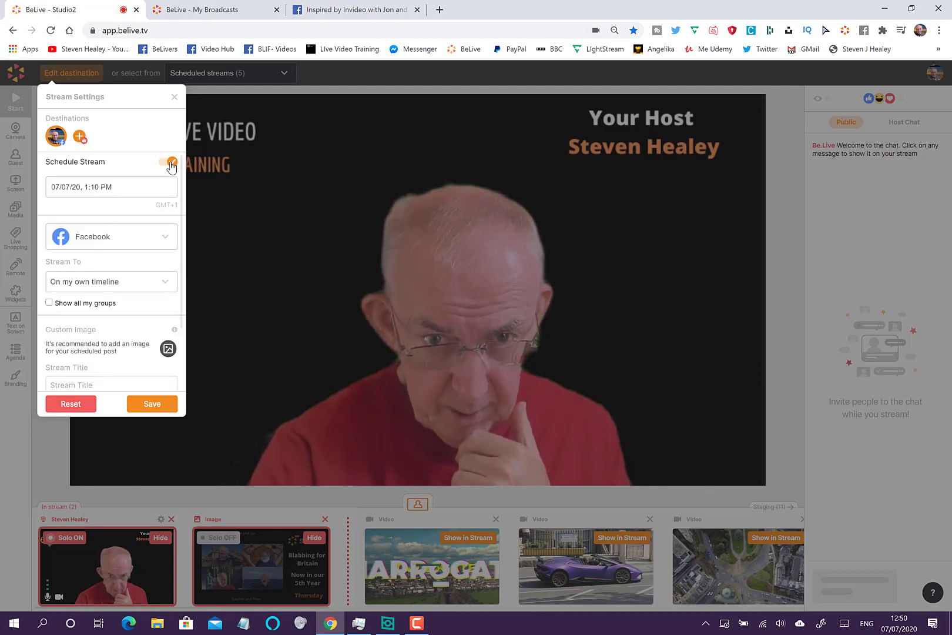
Step: Set the scheduled stream's start to 07/09/20 at 4:00 PM
left_click(127, 186)
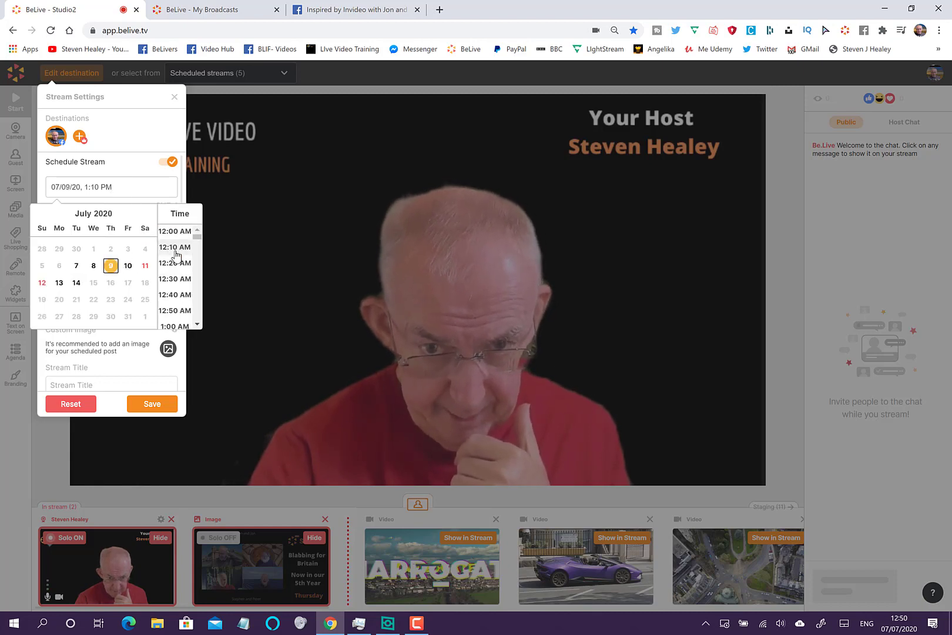
scroll(176, 256, "down", 6)
scroll(176, 254, "down", 5)
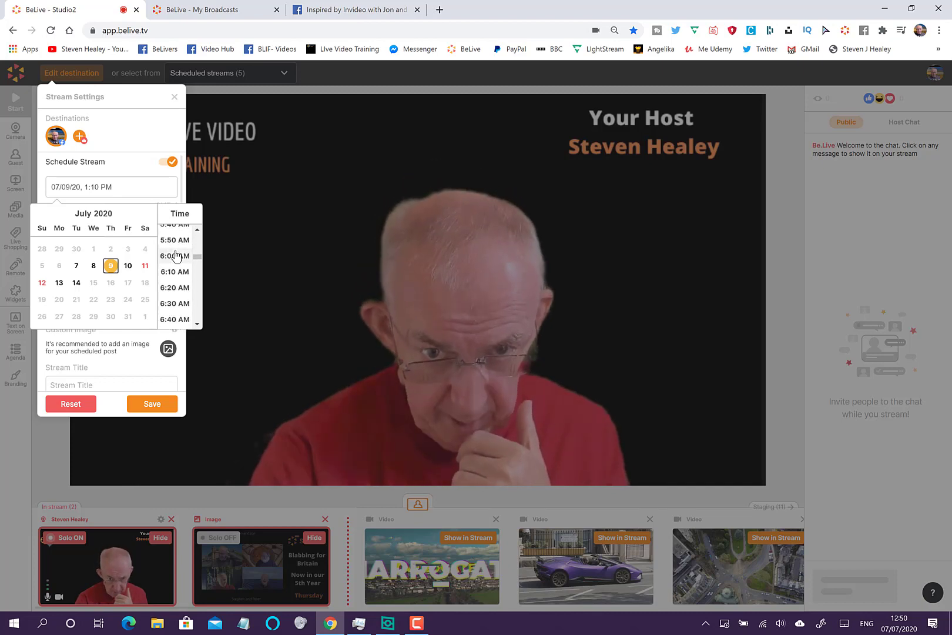
scroll(177, 256, "down", 2)
scroll(177, 256, "down", 20)
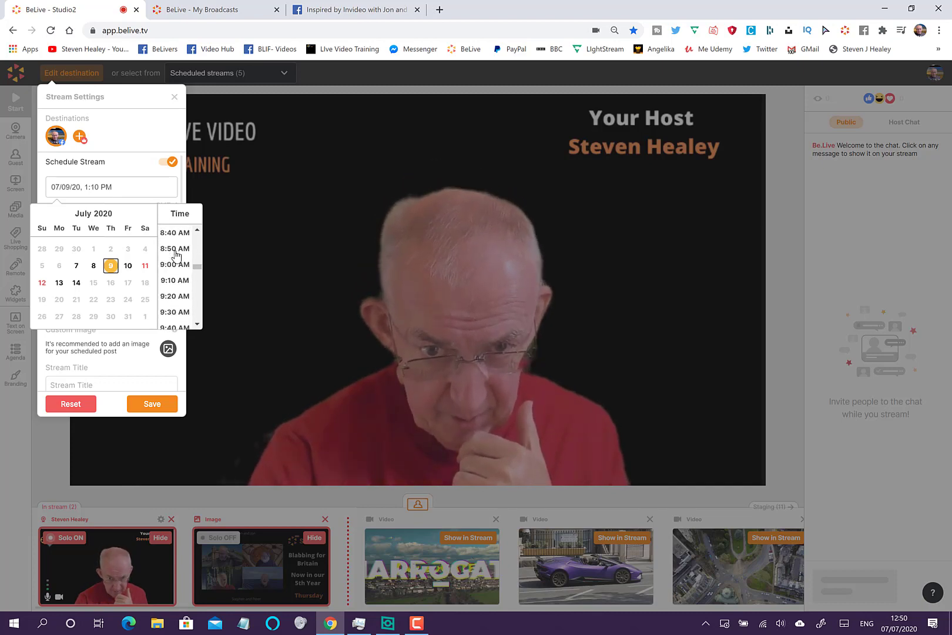
scroll(177, 256, "down", 4)
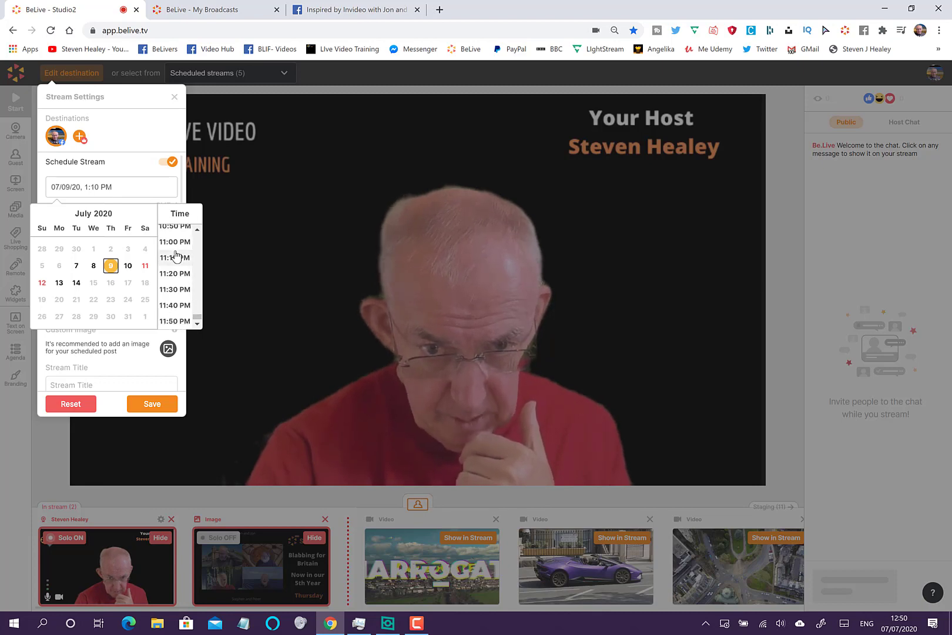
scroll(176, 257, "up", 13)
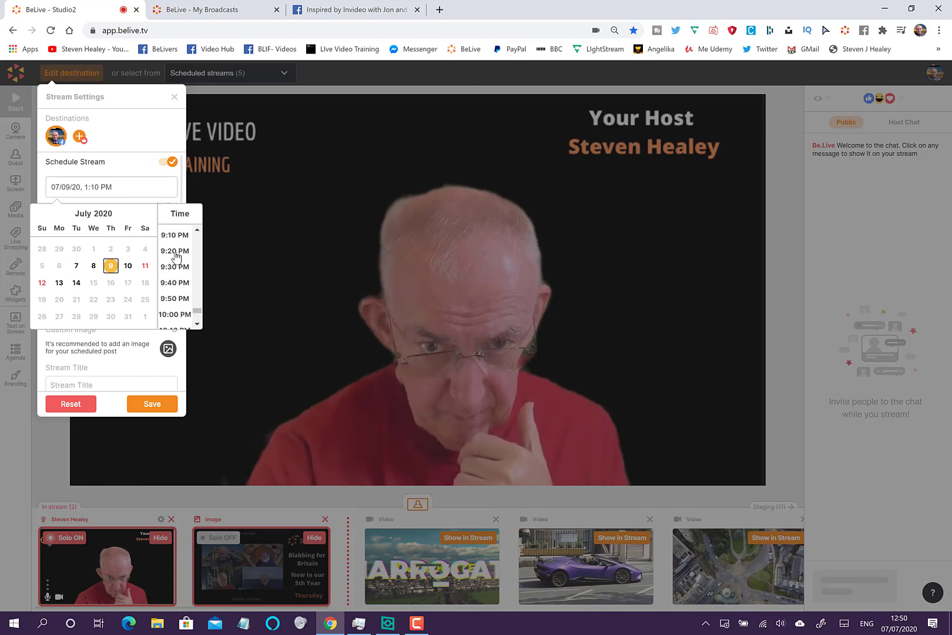
scroll(177, 256, "up", 3)
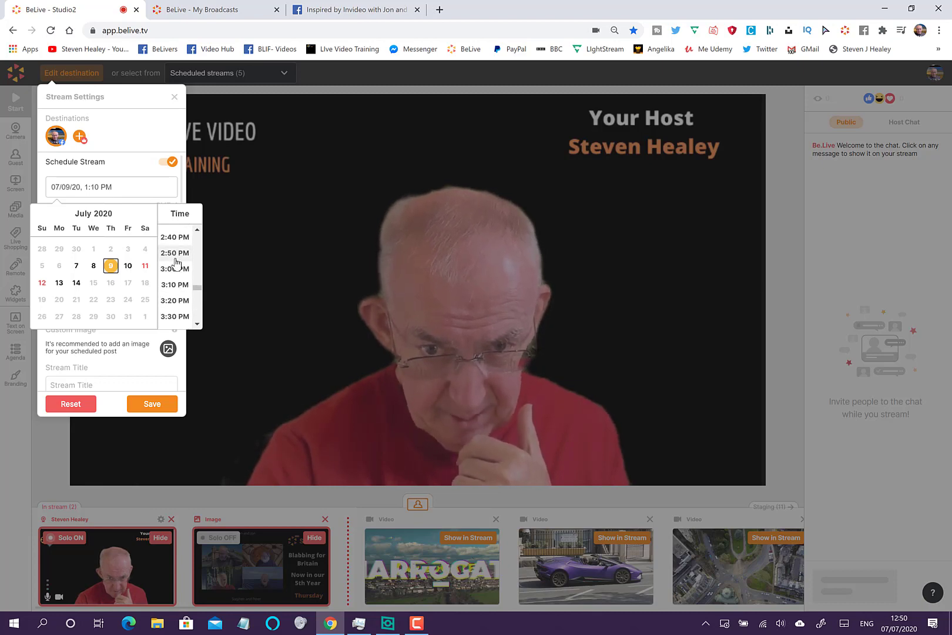
scroll(176, 262, "down", 2)
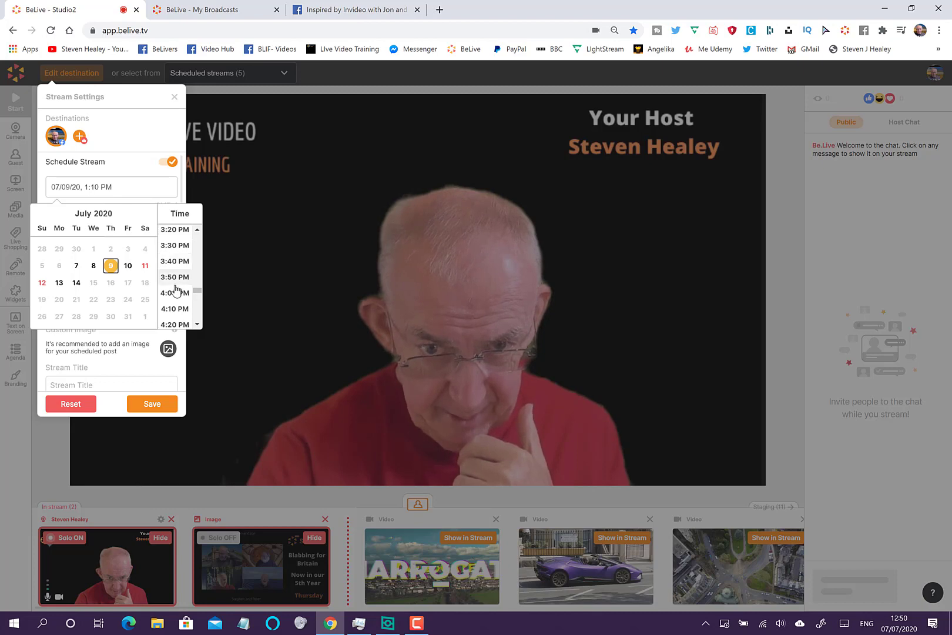
left_click(175, 292)
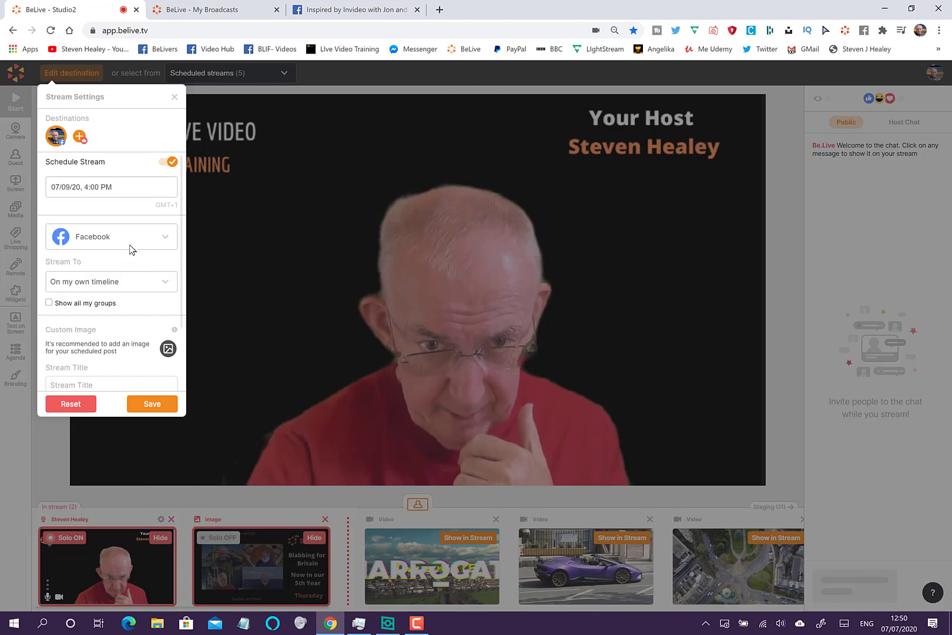
Step: Filter the Facebook stream targets by "be" and choose the Be Live in Five page
left_click(130, 282)
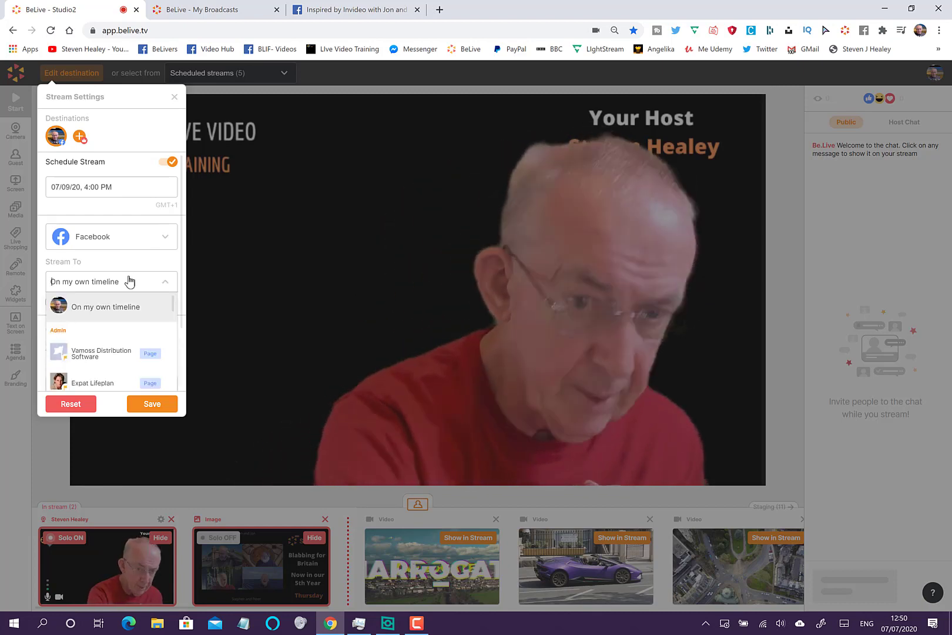
type("be")
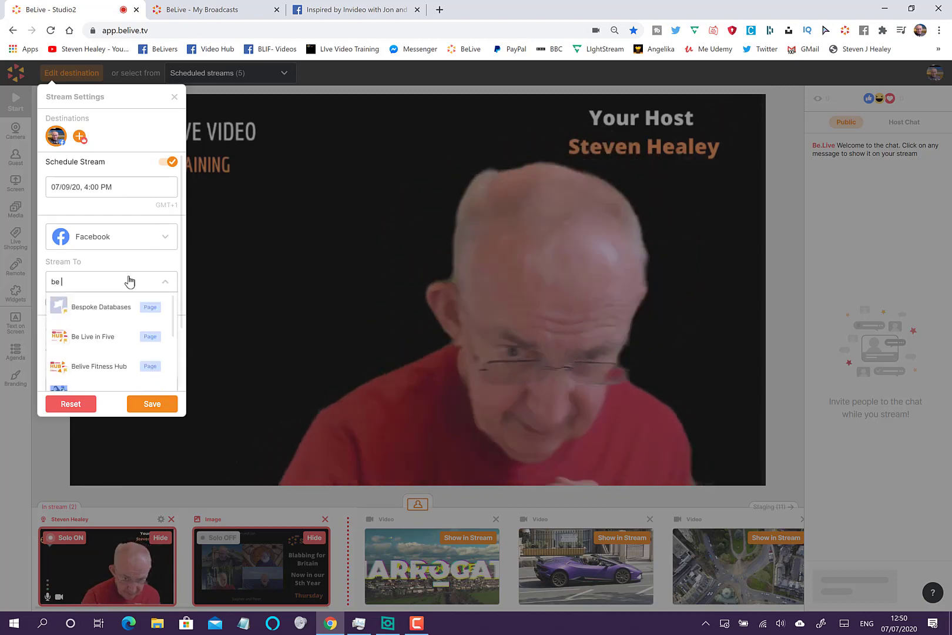
left_click(151, 337)
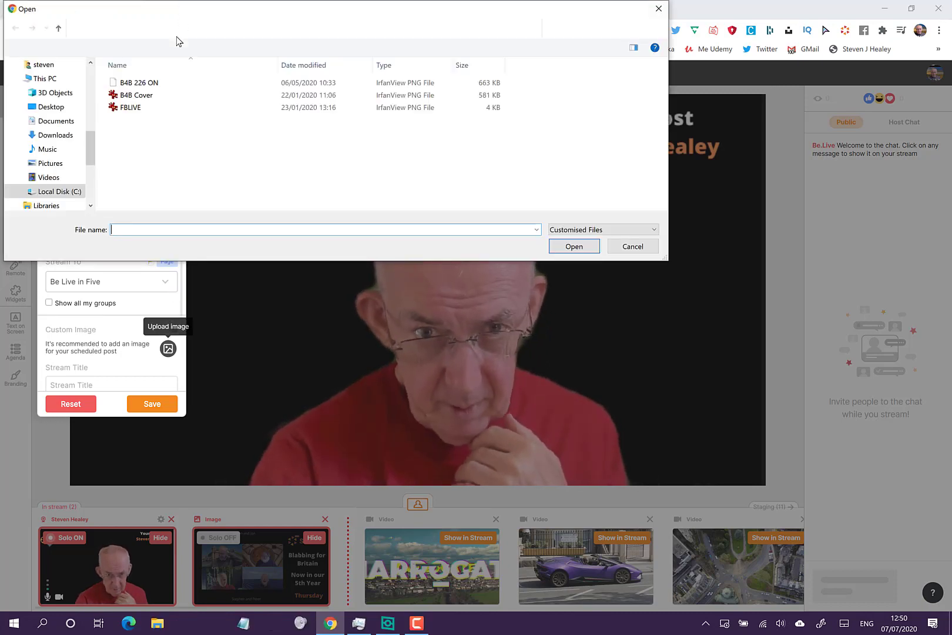
Step: Upload the image inspired-show-catd from the INspired folder inside BLIF as the scheduled post's custom image
left_click(181, 28)
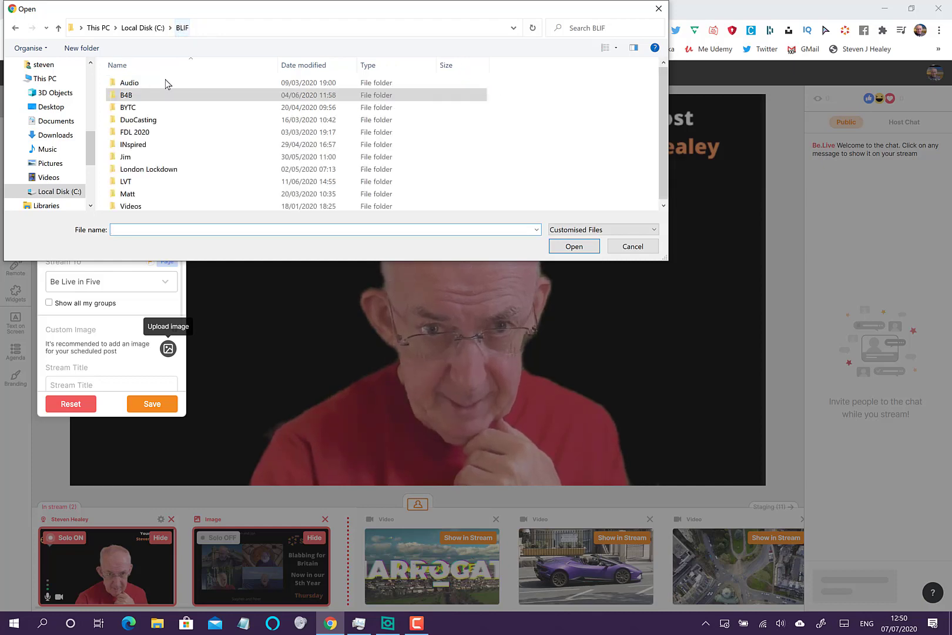
double_click(164, 146)
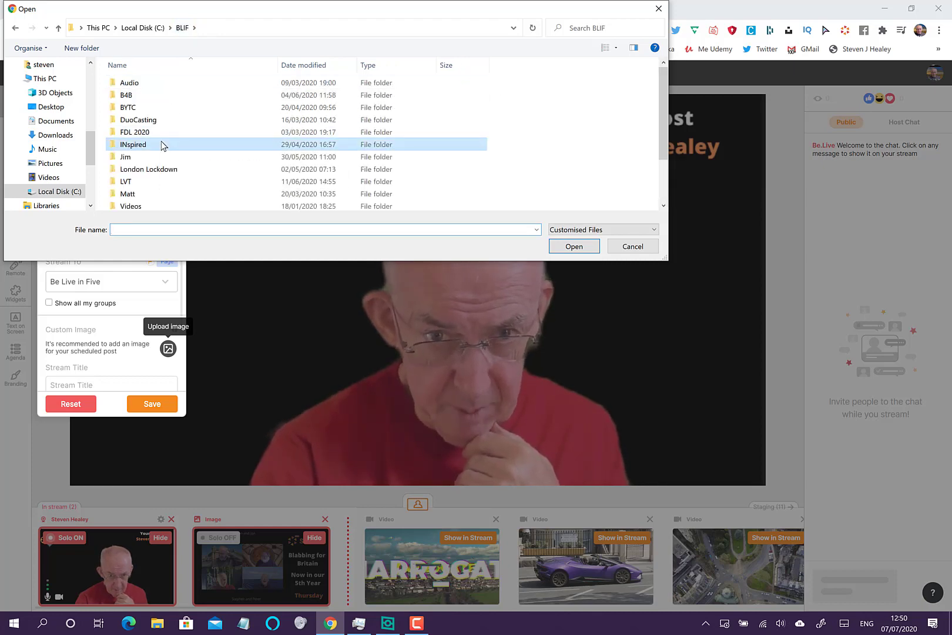
scroll(360, 126, "down", 1)
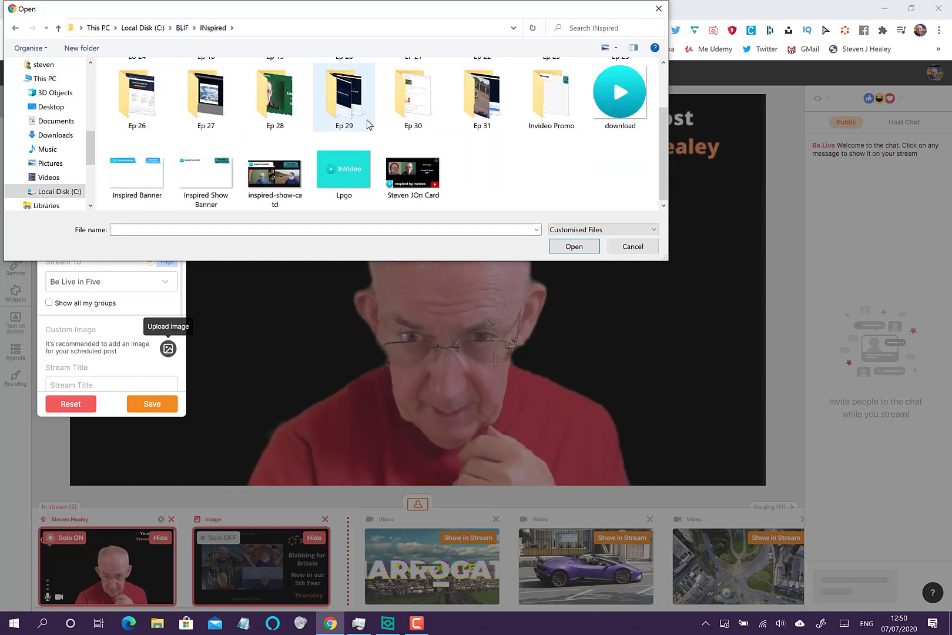
left_click(280, 172)
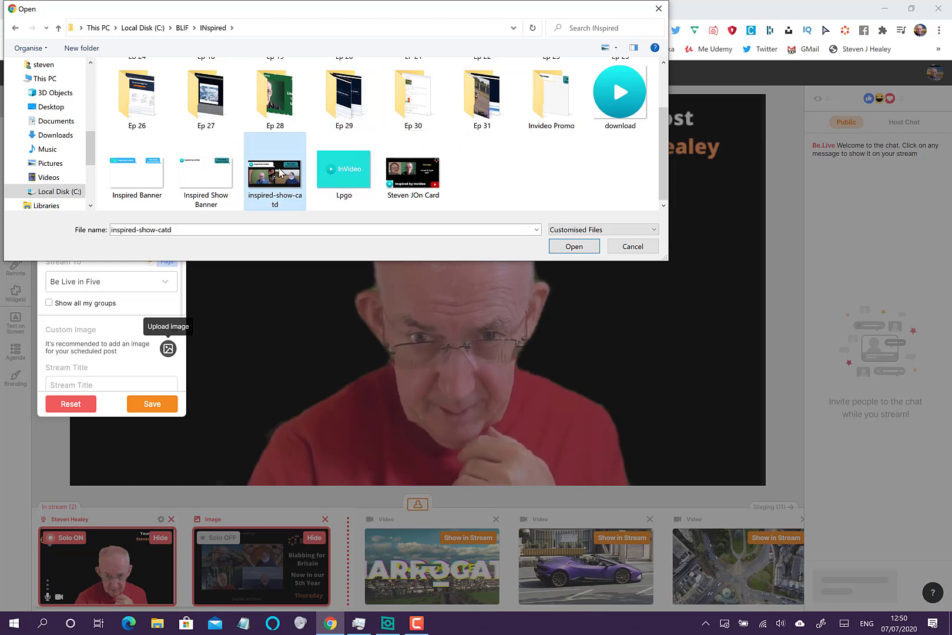
left_click(569, 250)
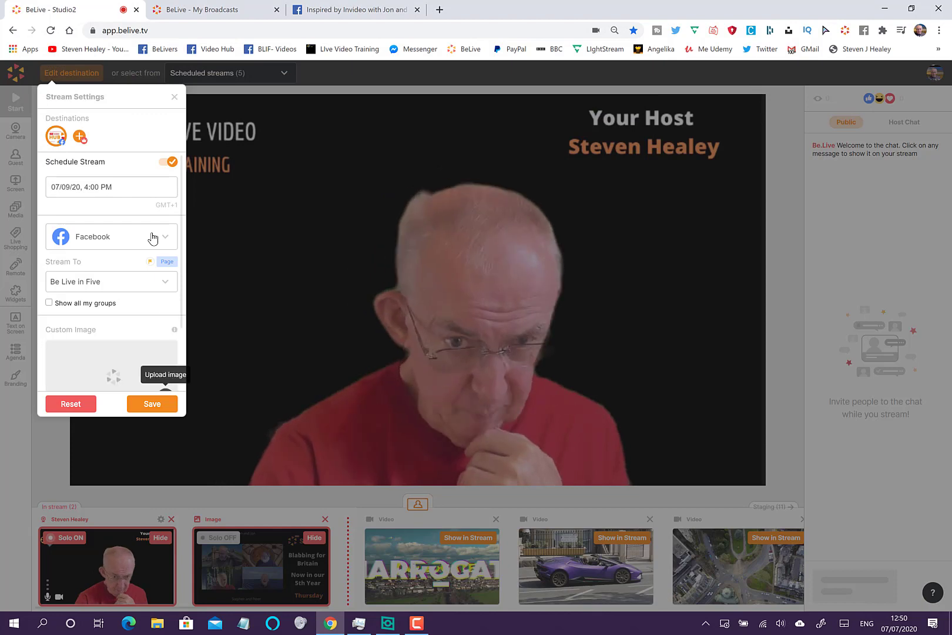
Step: Look at the Episode 39 Facebook video page and the My Broadcasts list, and return to the studio's stream settings
left_click(322, 13)
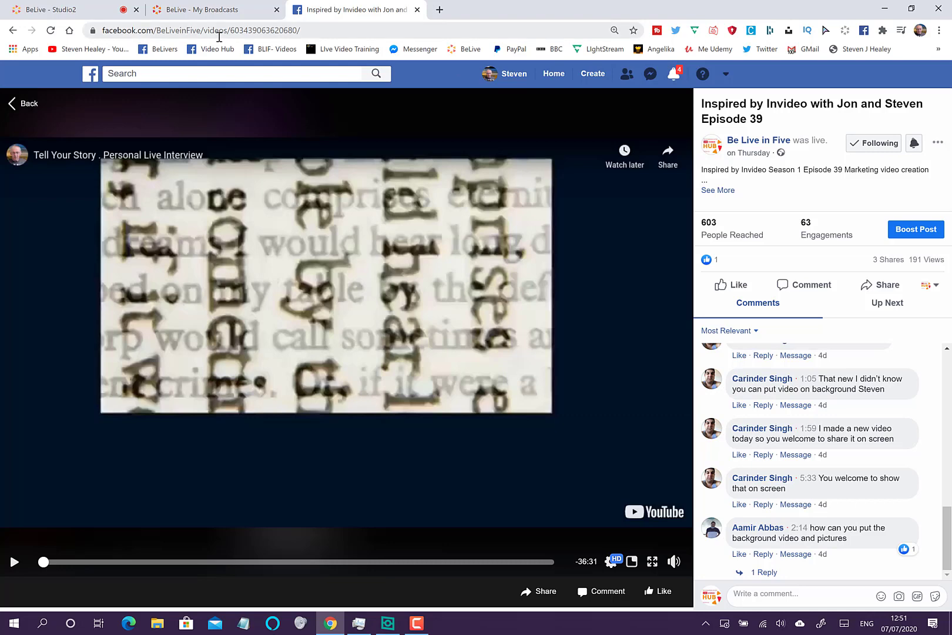
left_click(238, 10)
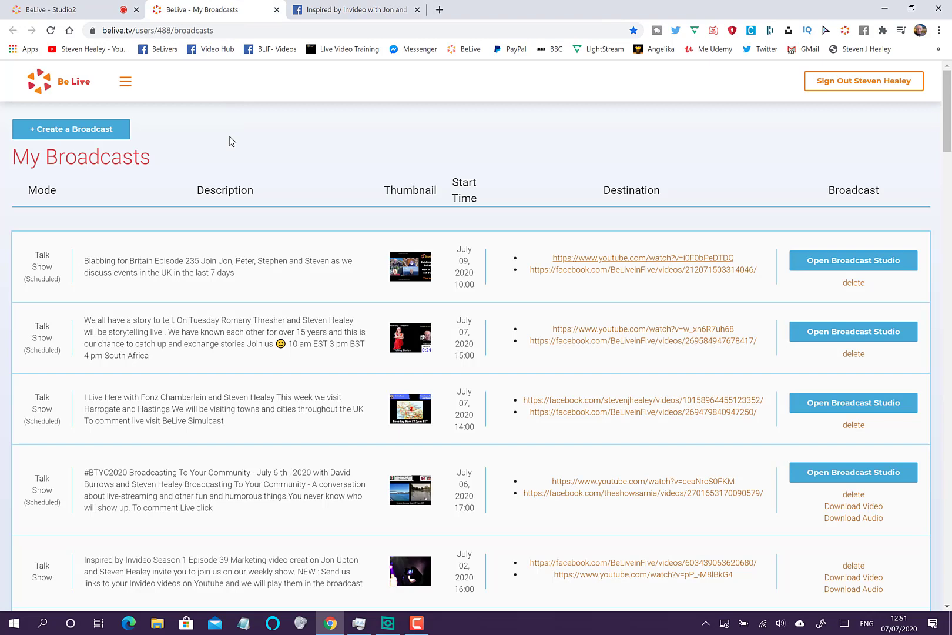
left_click(80, 10)
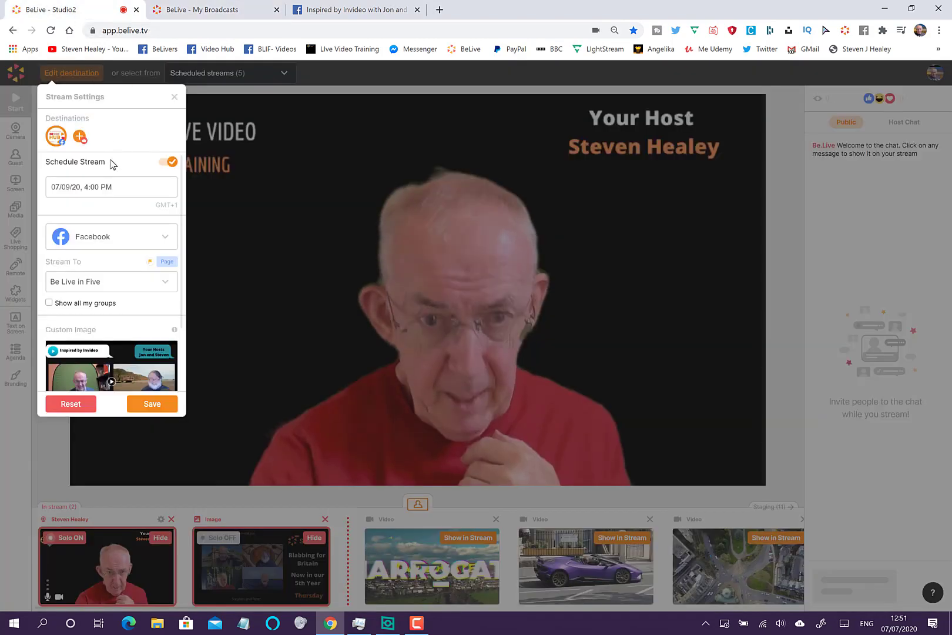
Step: Copy the full description of the Inspired by Invideo Episode 39 video on Facebook and paste it as the scheduled stream's description
scroll(114, 179, "down", 3)
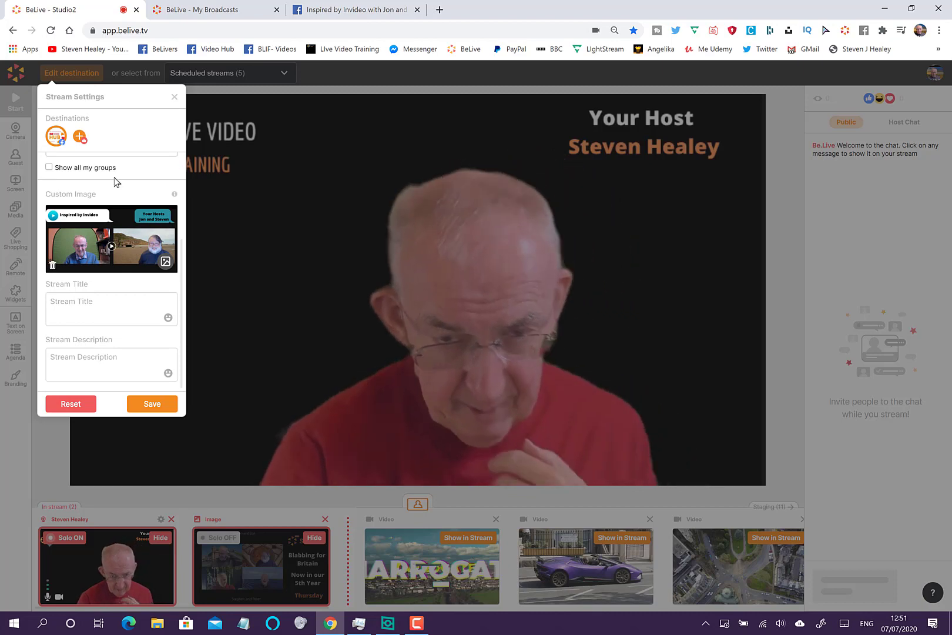
left_click(323, 9)
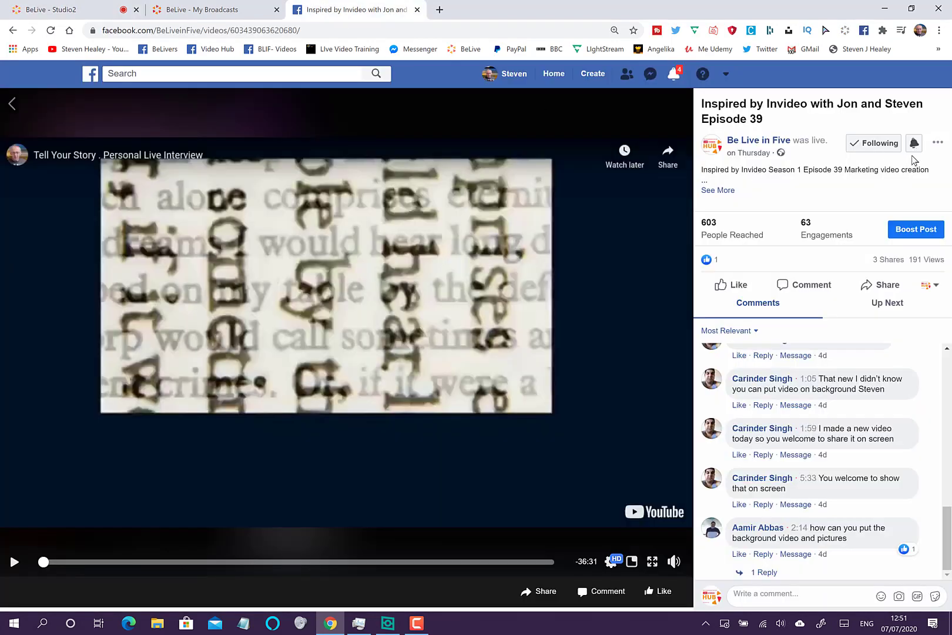
left_click(733, 189)
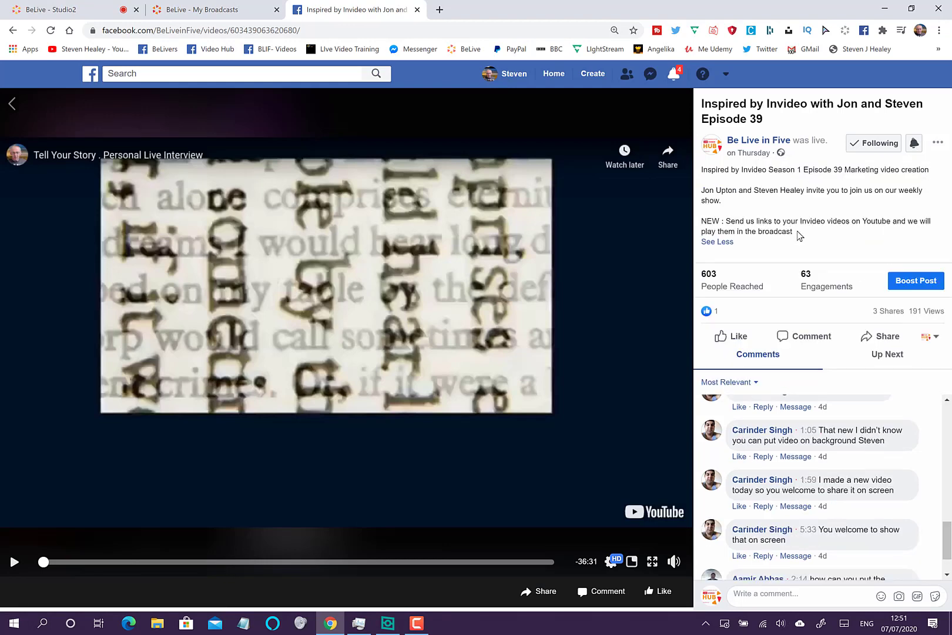
left_click_drag(748, 208, 701, 170)
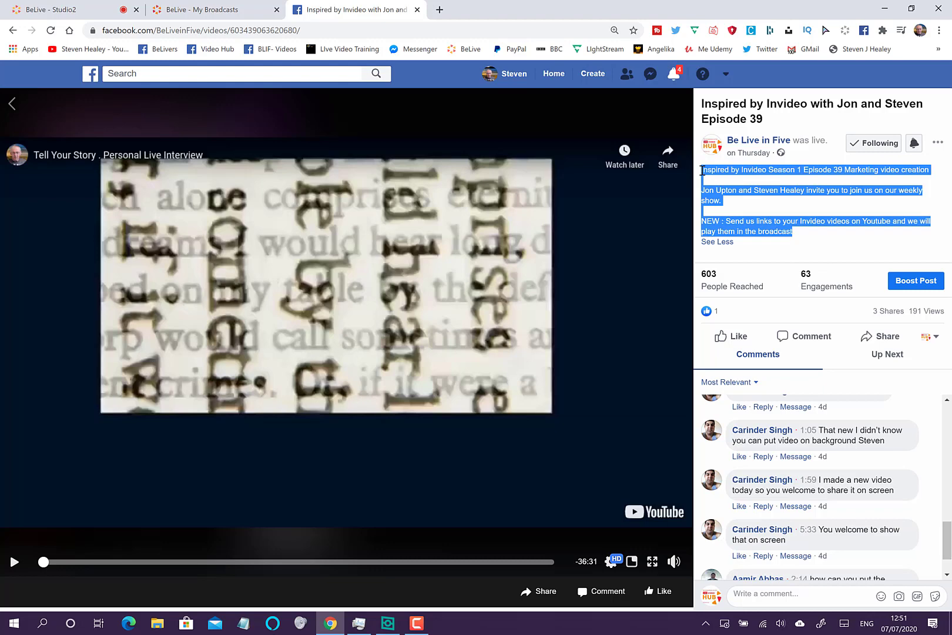
left_click(52, 9)
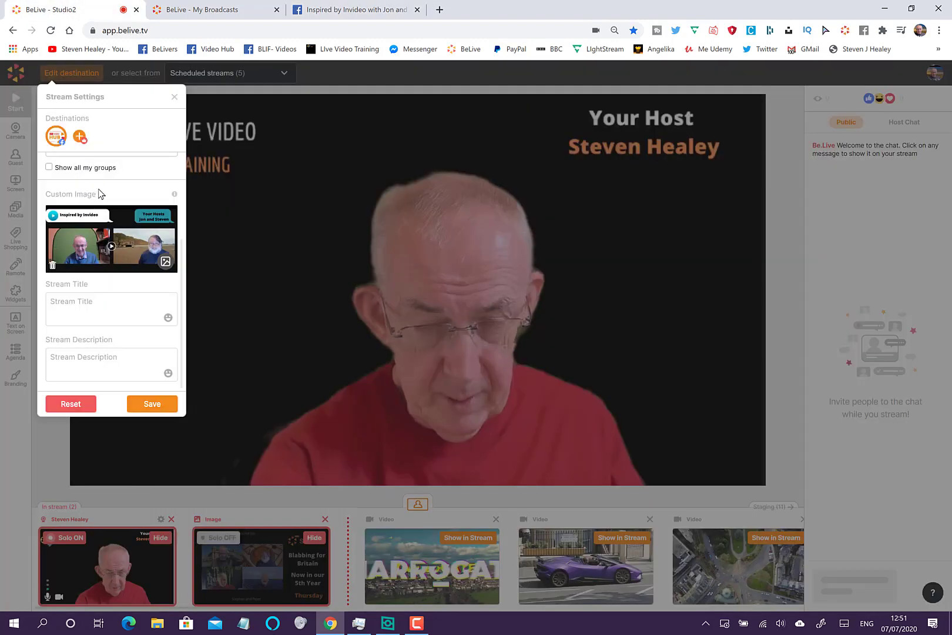
left_click(116, 357)
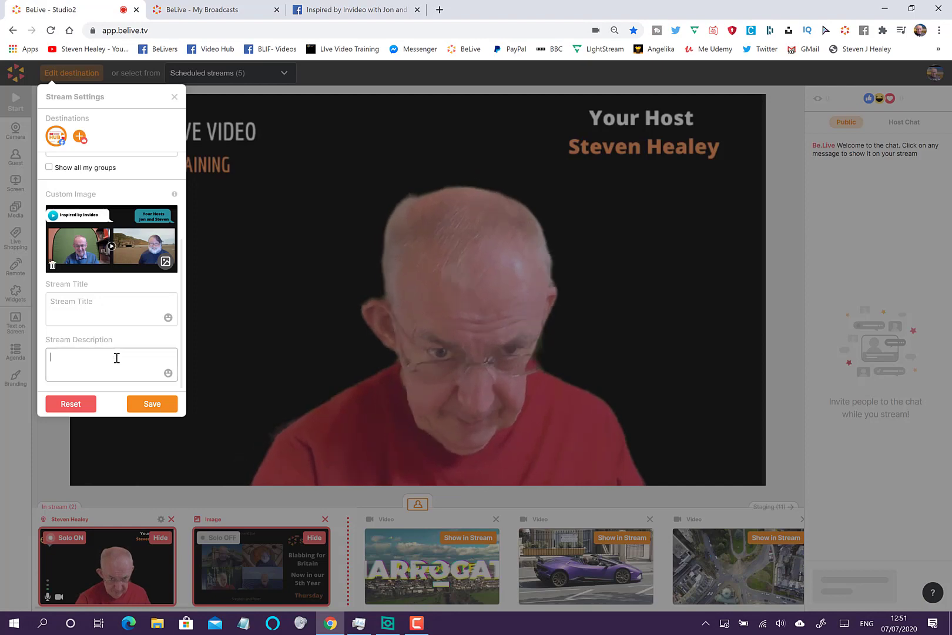
key("ctrl+v")
type("s")
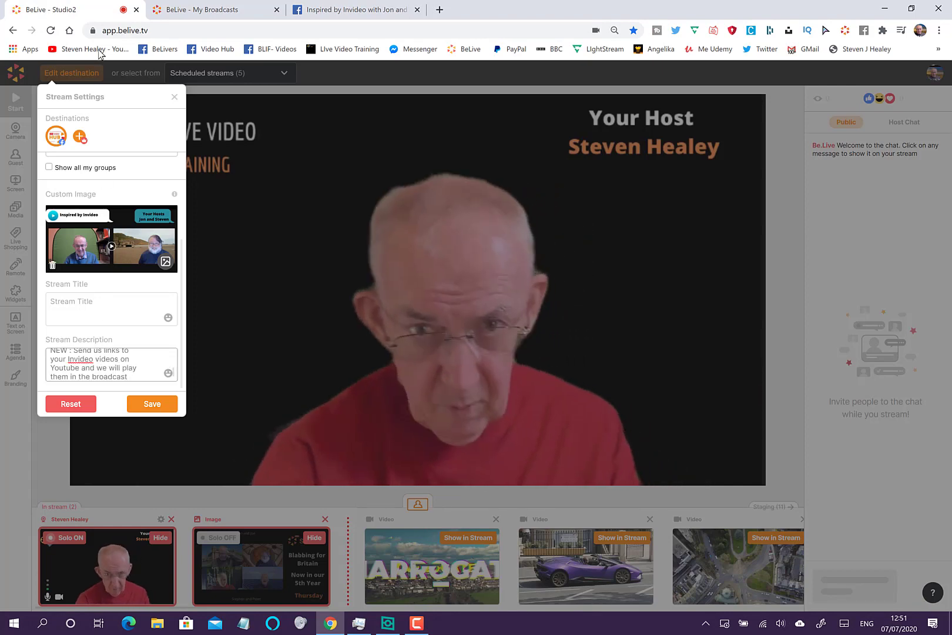
Step: Try to copy the Episode 39 title from the Facebook video page into the stream title
left_click(317, 17)
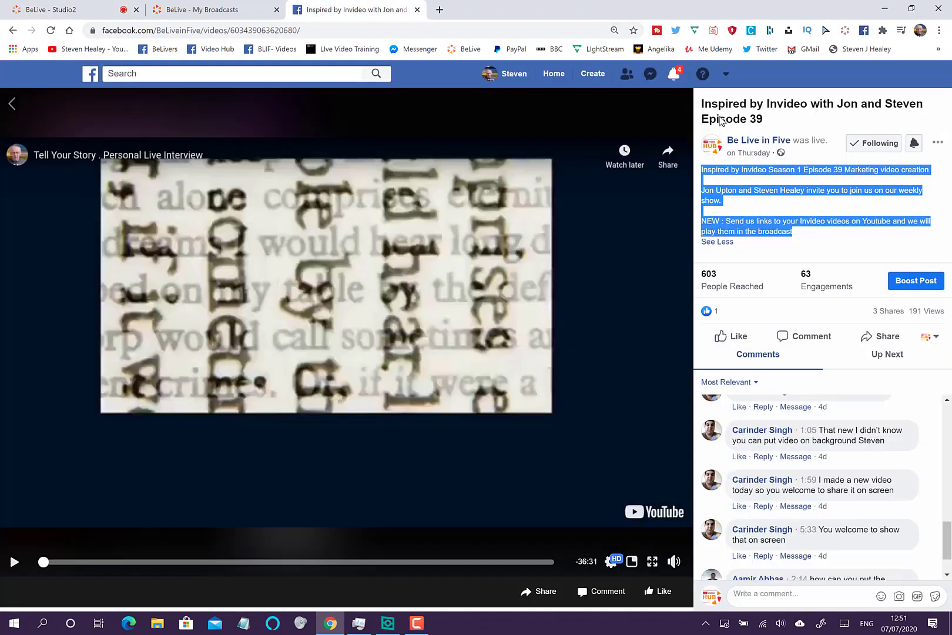
triple_click(703, 106)
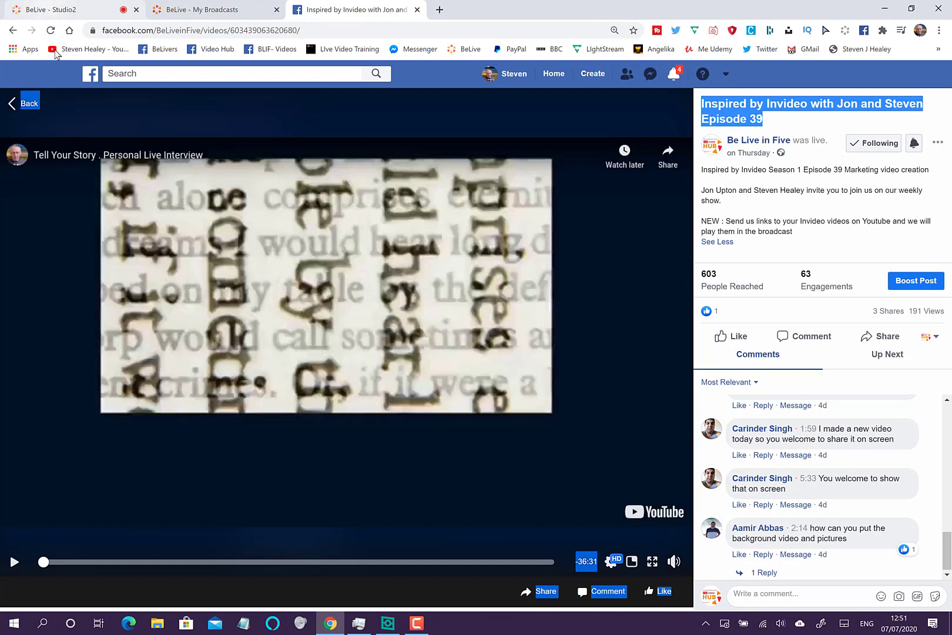
left_click(54, 11)
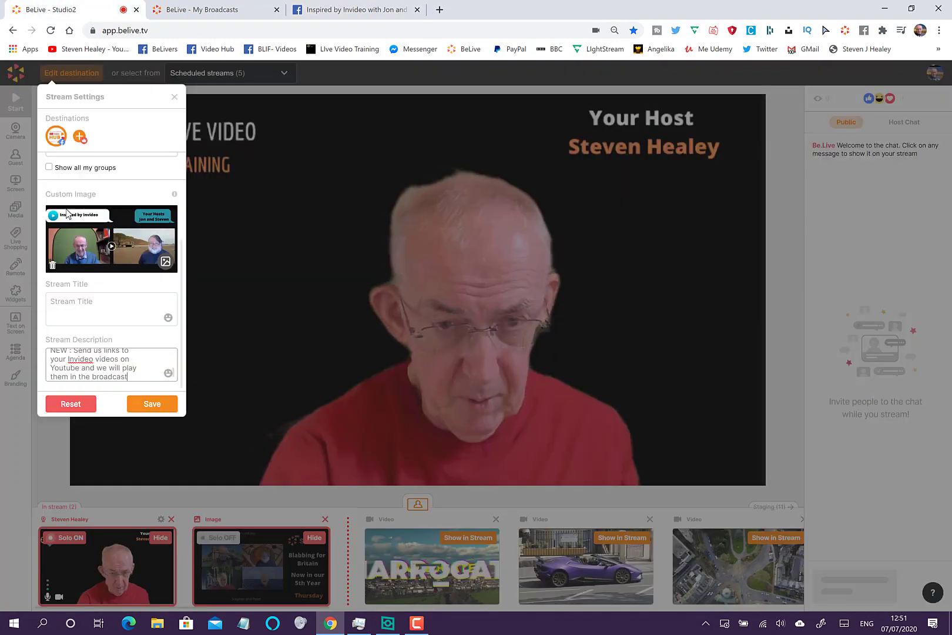
left_click(71, 302)
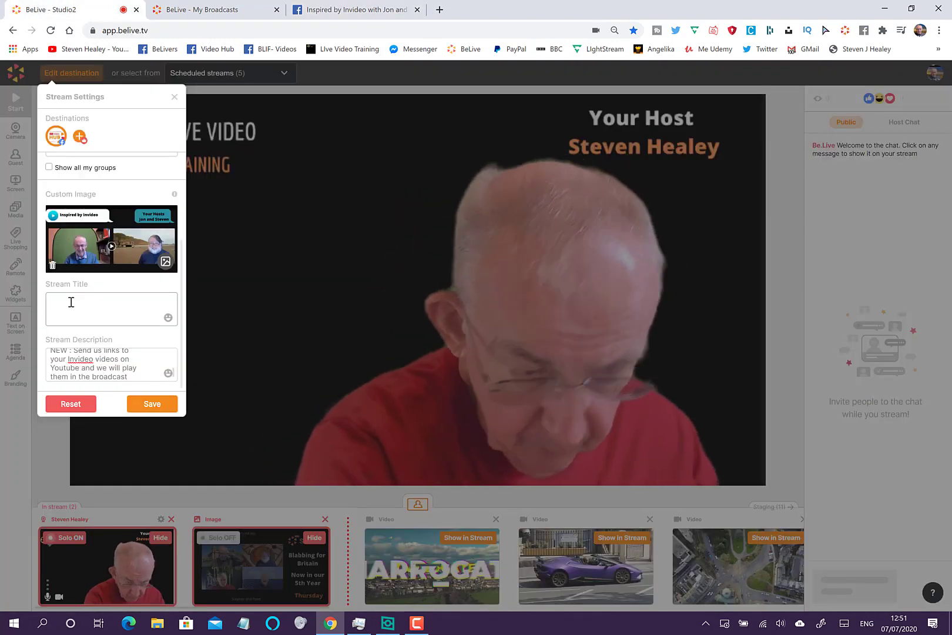
key("ctrl+v")
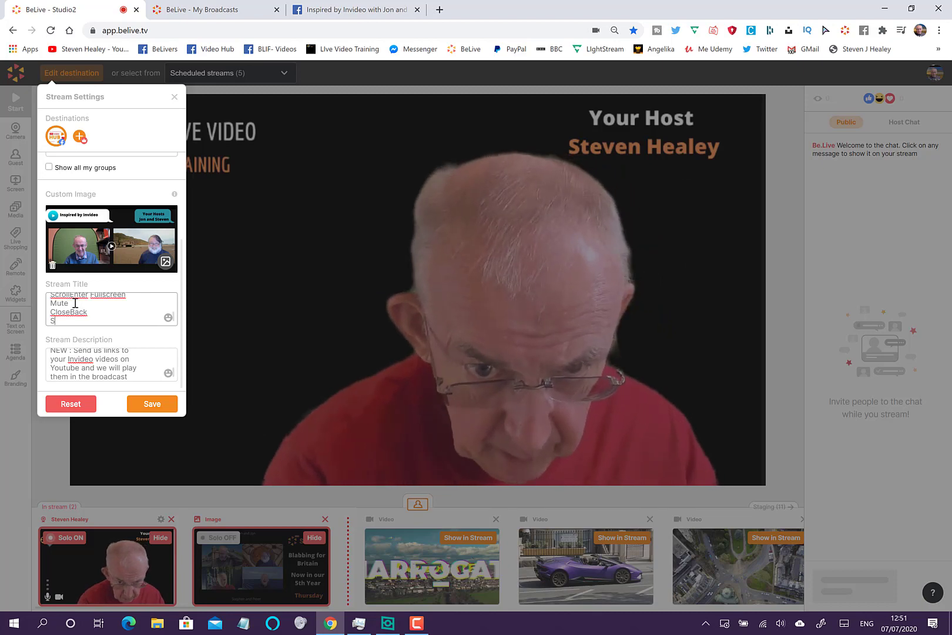
Step: Clear all pasted text from the stream title
left_click_drag(102, 314, 26, 287)
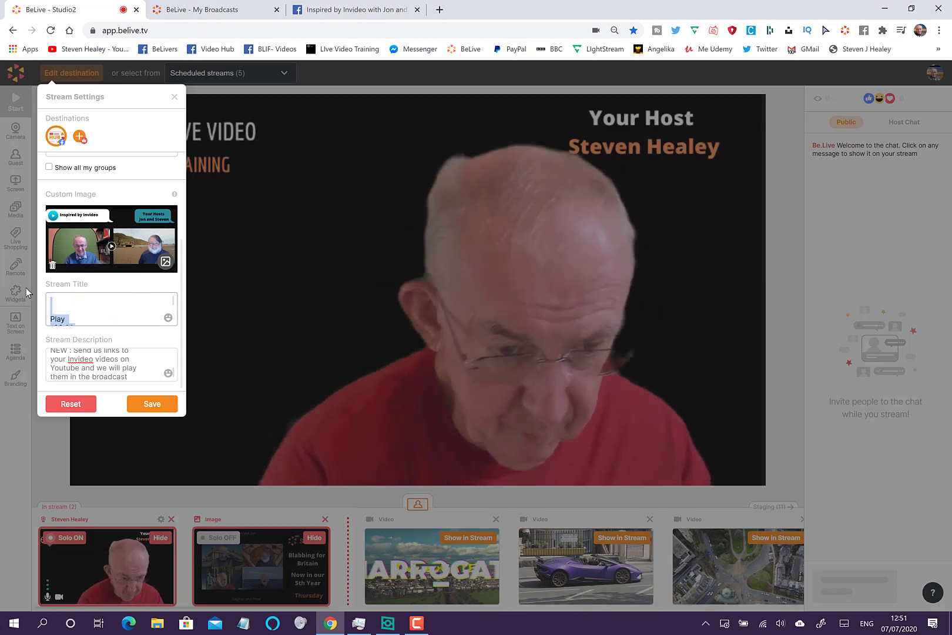
type("S")
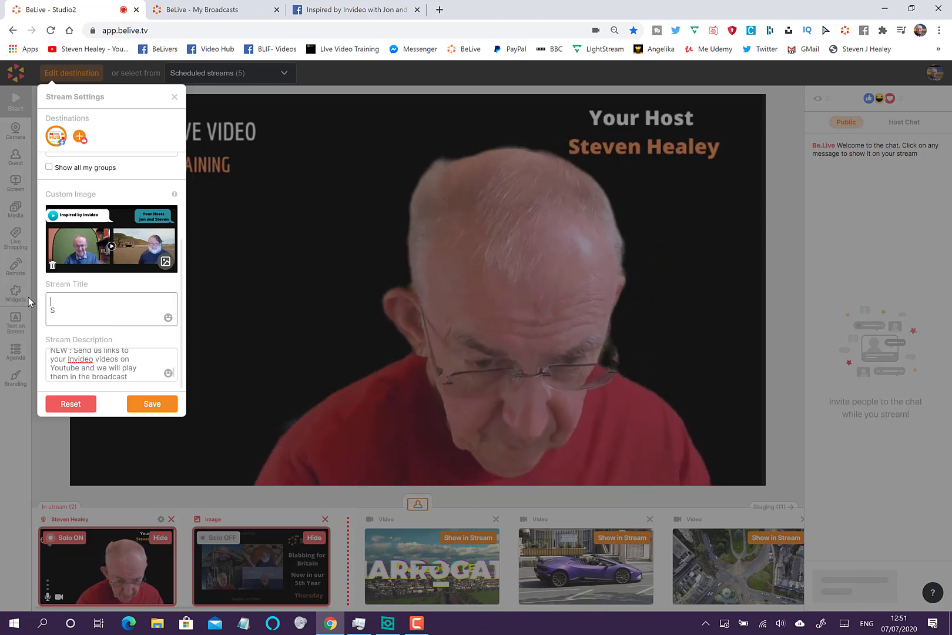
left_click(58, 303)
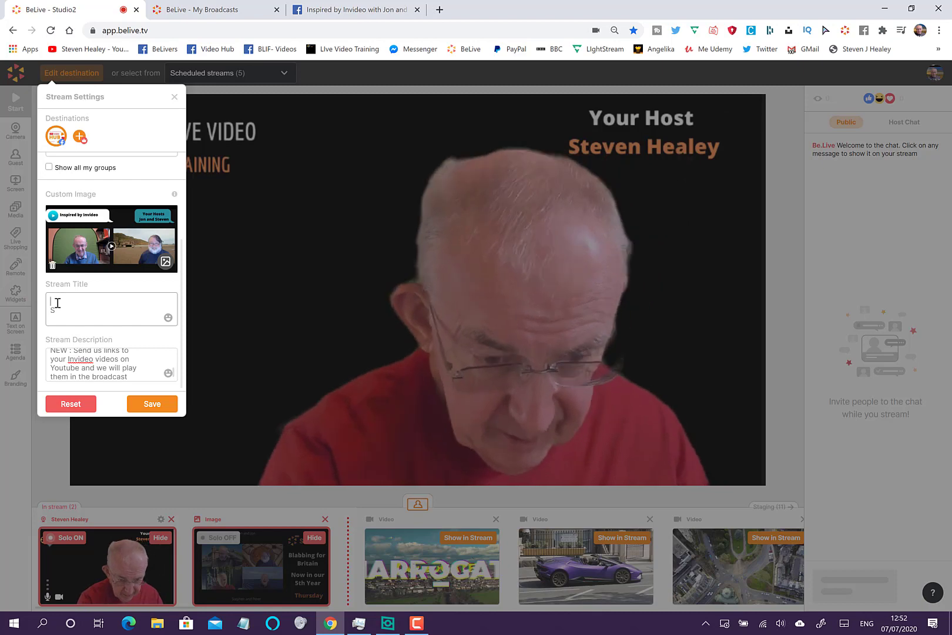
key("Delete")
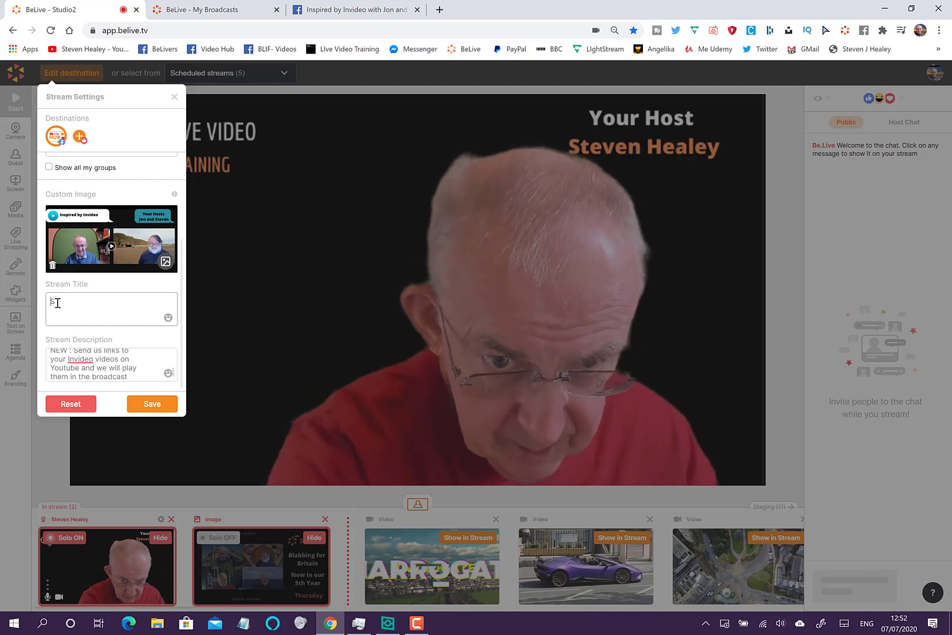
key("Delete")
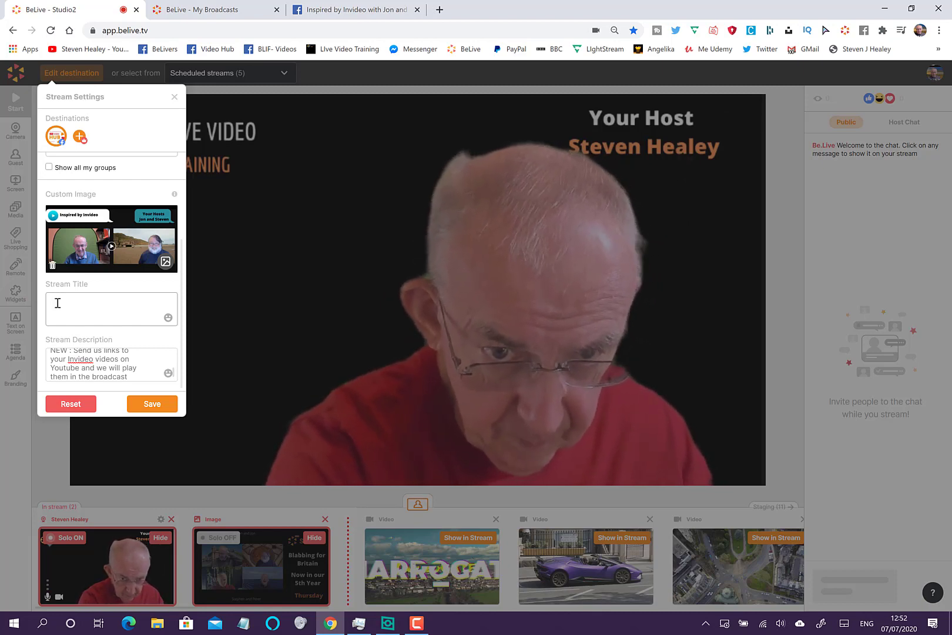
Step: Open the Episode 39 video for editing on Facebook and copy its title
left_click(335, 12)
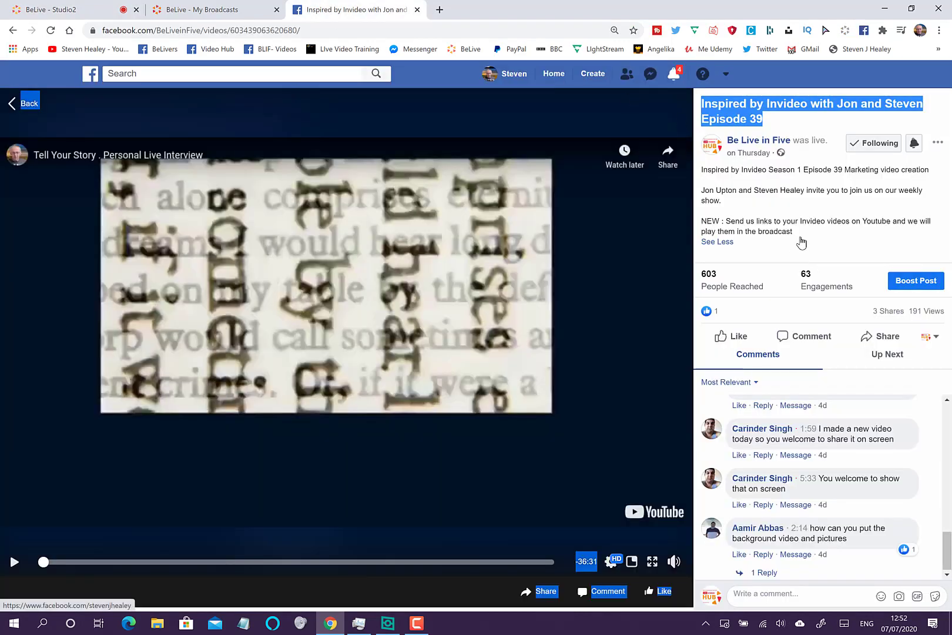
left_click(938, 143)
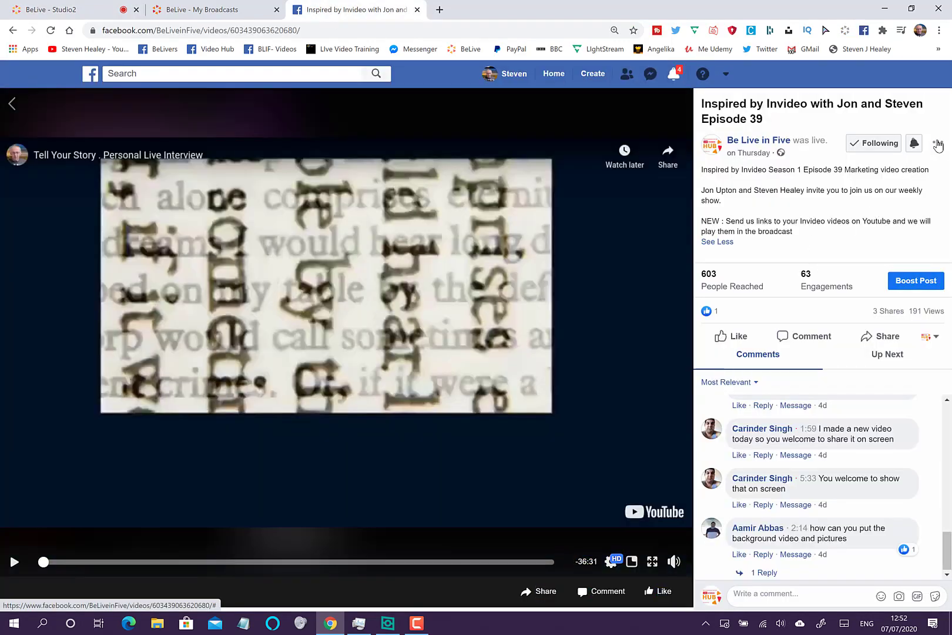
left_click(937, 142)
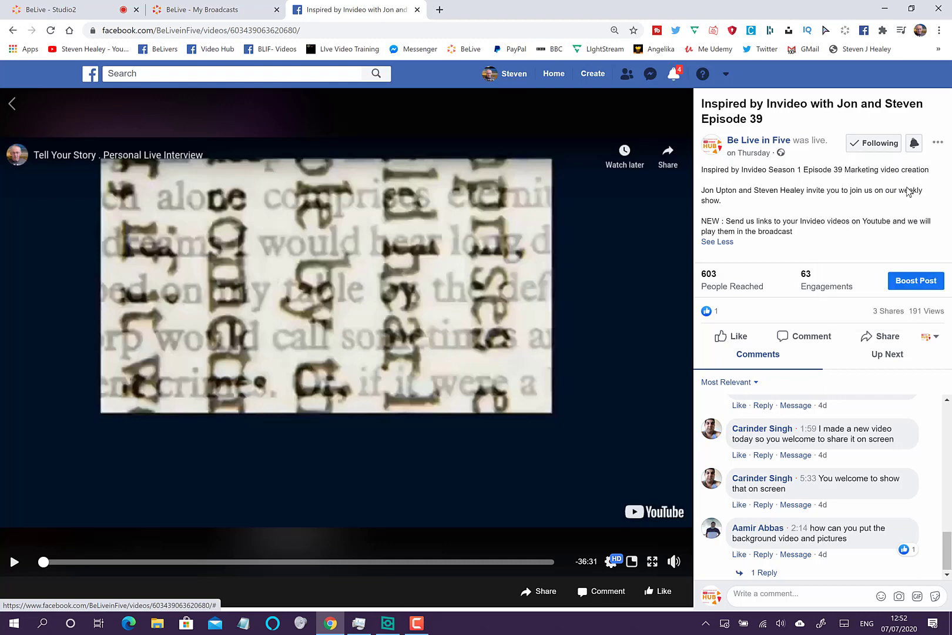
left_click(936, 144)
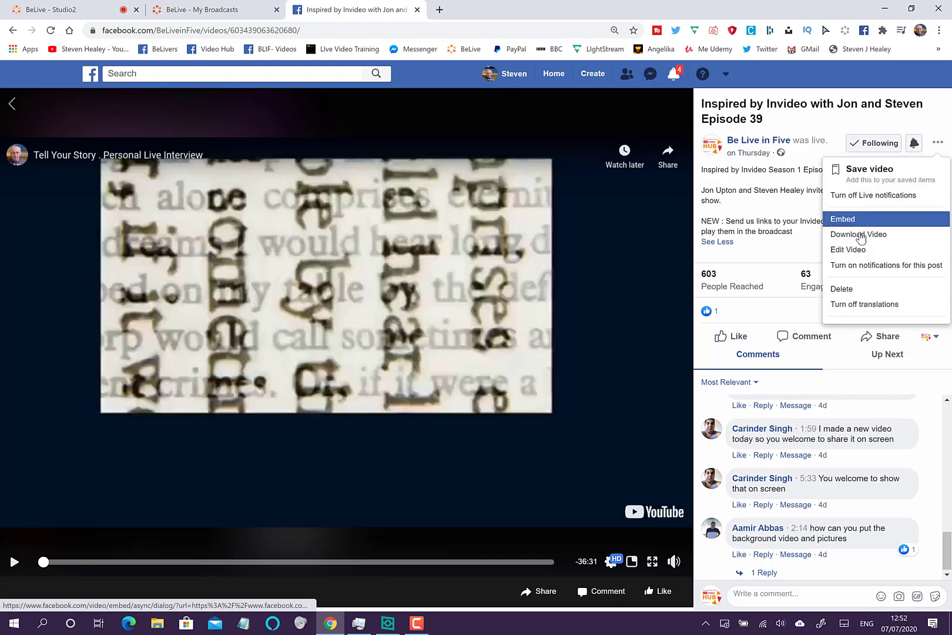
left_click(648, 236)
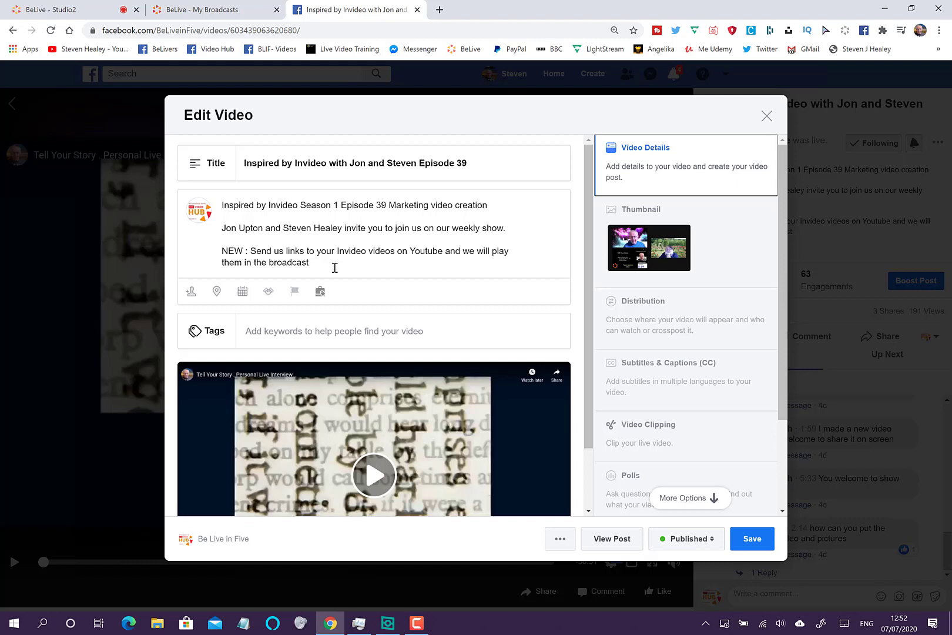
left_click_drag(335, 267, 217, 210)
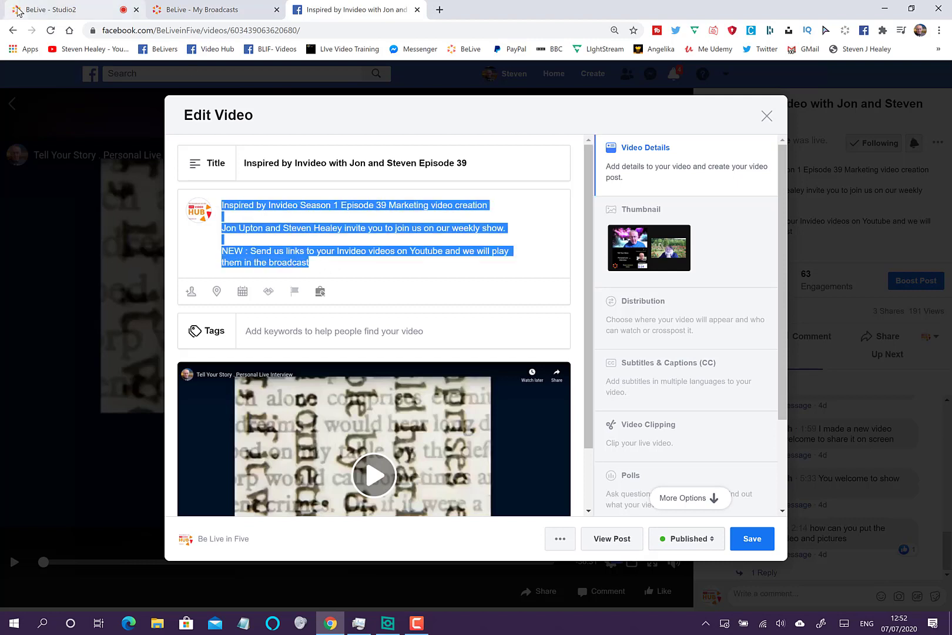
left_click(48, 9)
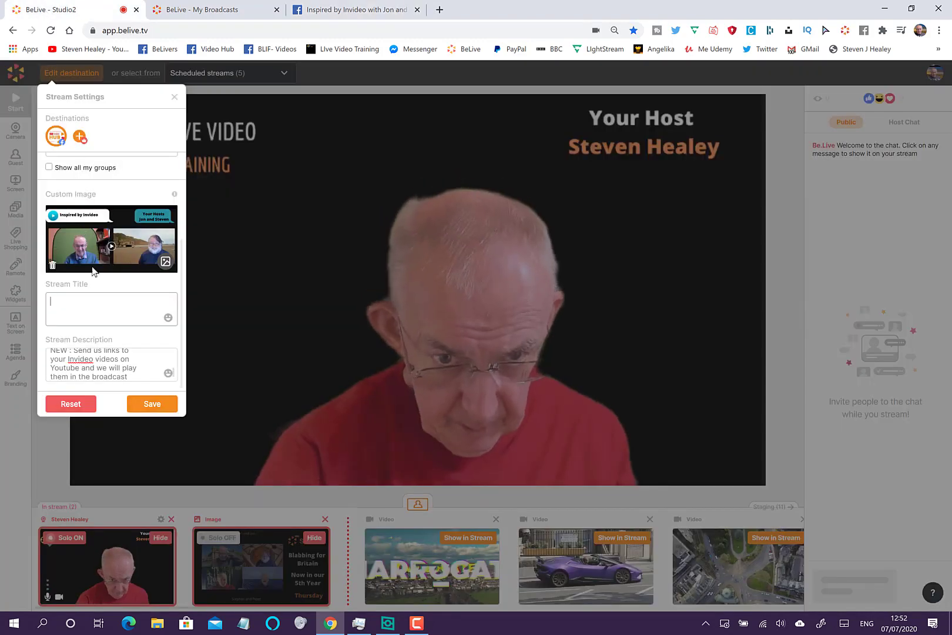
left_click(306, 13)
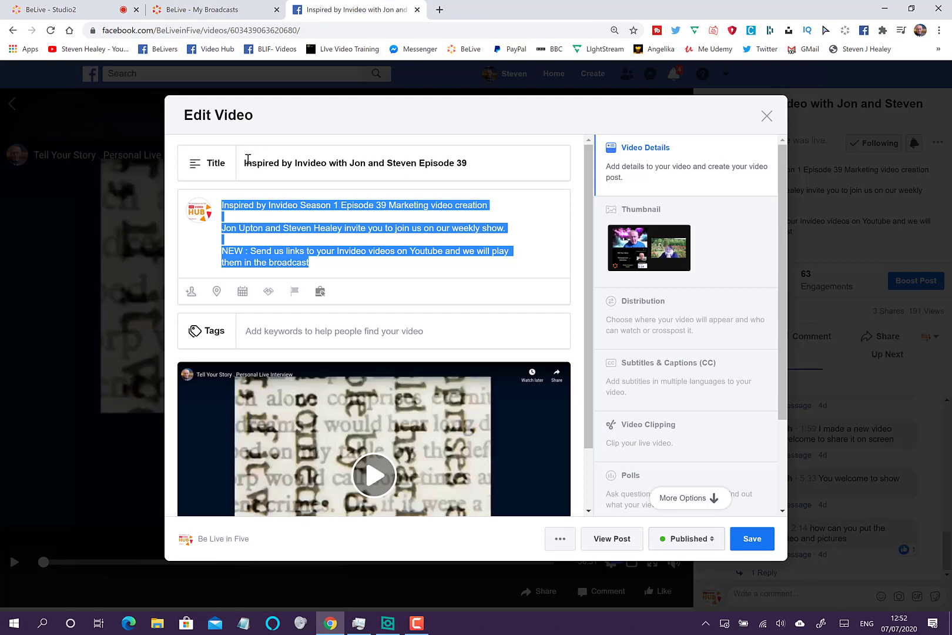
triple_click(248, 161)
key("ctrl+c")
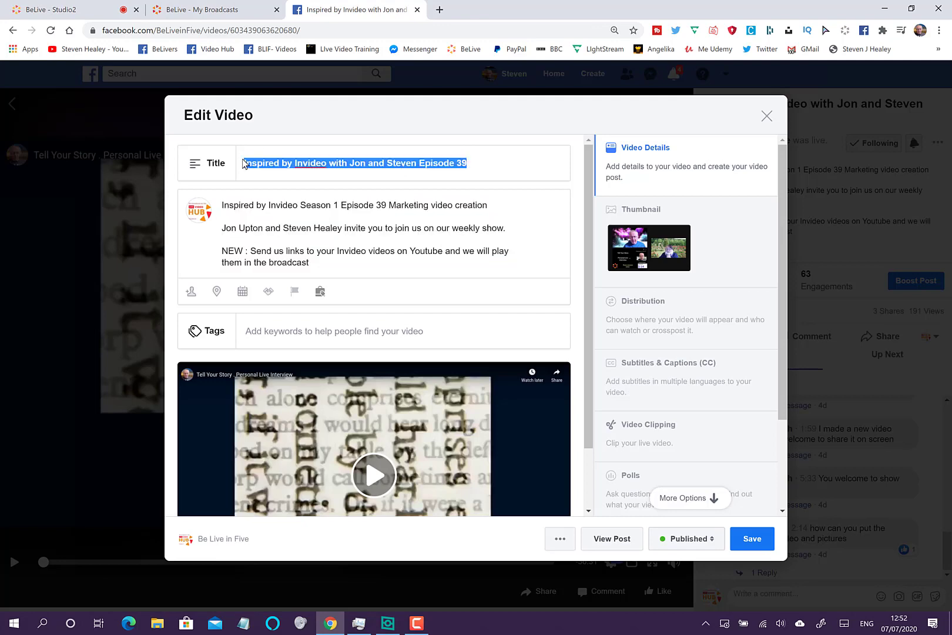
Step: Paste the copied title into the scheduled stream's title in the studio and set its episode number to 40
left_click(21, 4)
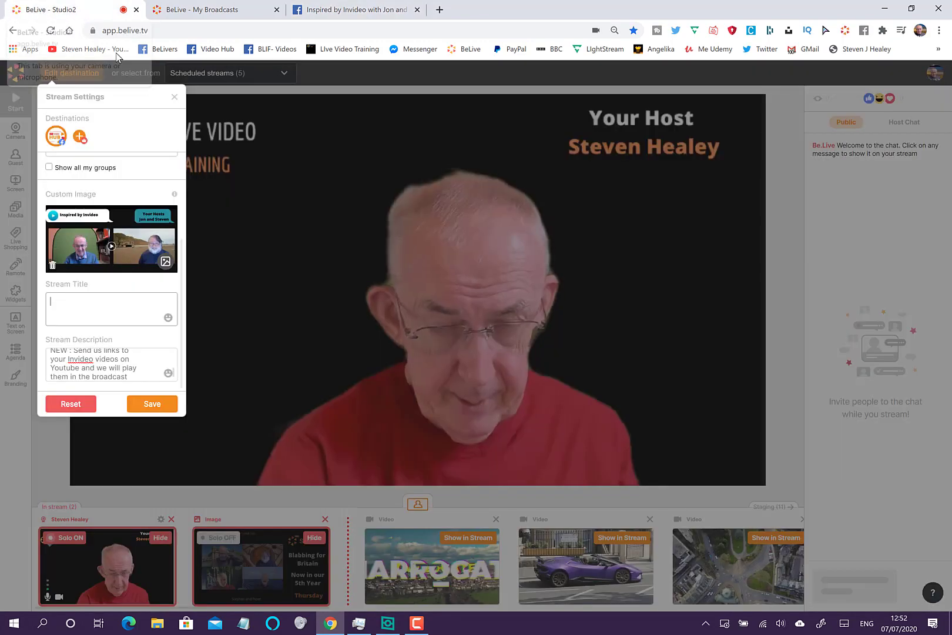
left_click(112, 301)
key("ctrl+v")
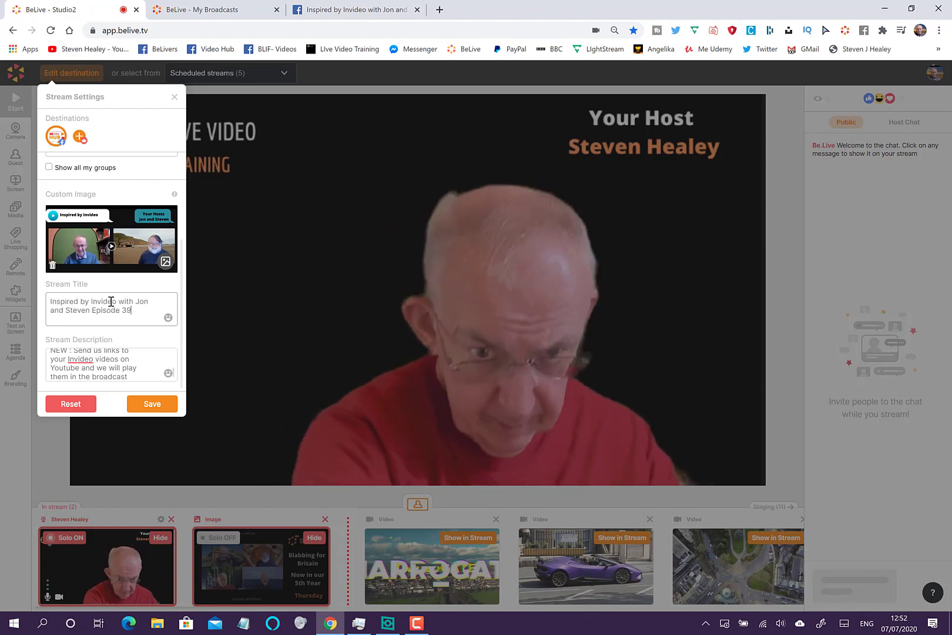
key("BackSpace")
key("BackSpace")
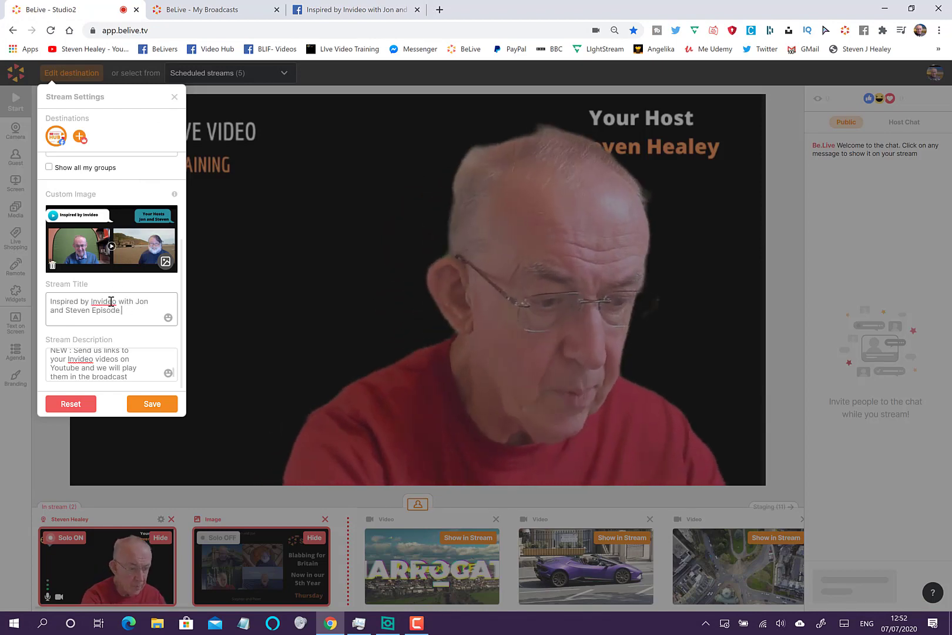
type("40")
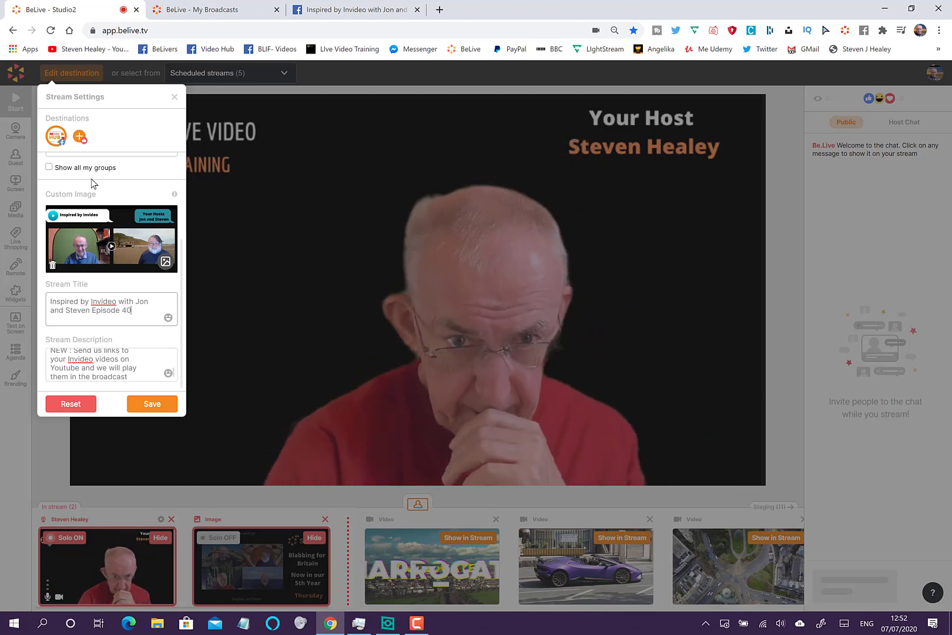
Step: Add Facebook as a second destination streaming to the own timeline and save the scheduled stream
scroll(91, 183, "up", 3)
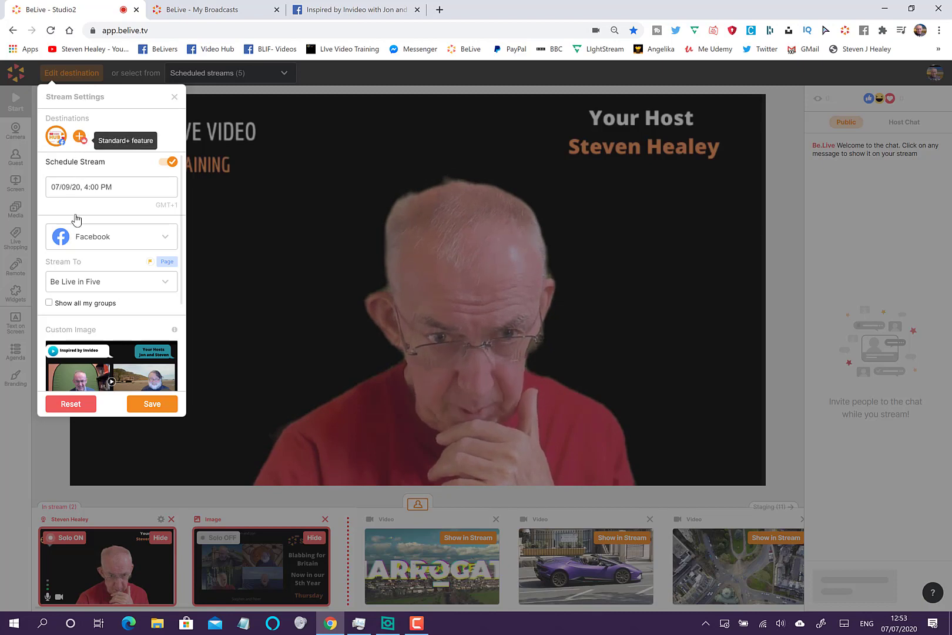
left_click(77, 139)
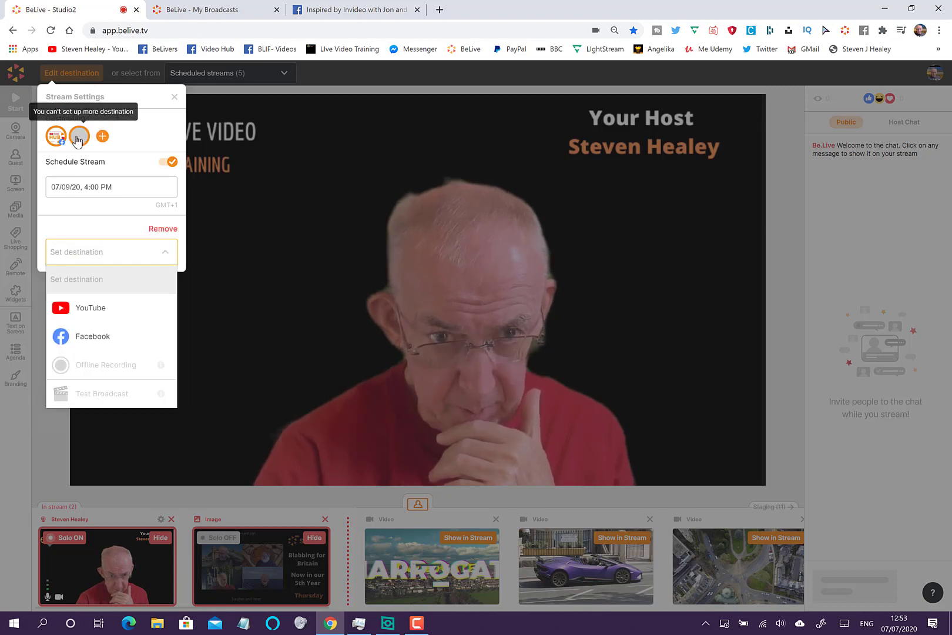
left_click(76, 335)
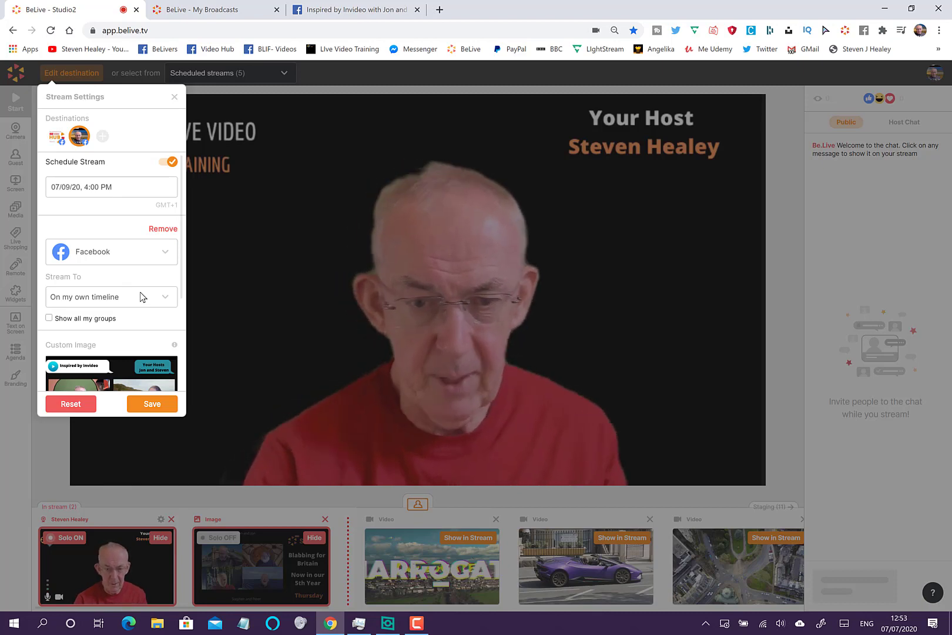
left_click(151, 405)
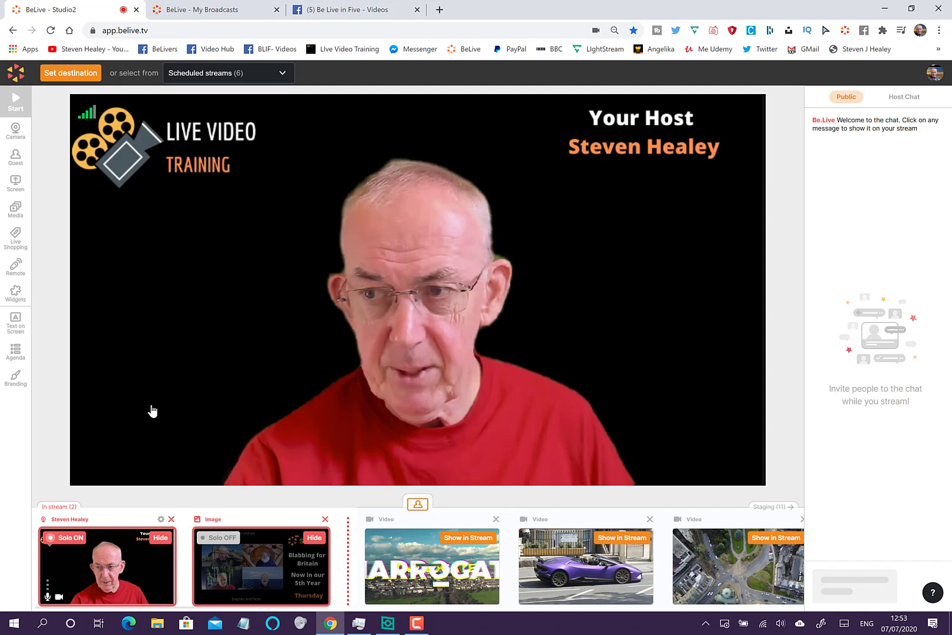
Step: Open the account's streams list and view the scheduled Inspired by Invideo post on the Facebook timeline
left_click(936, 74)
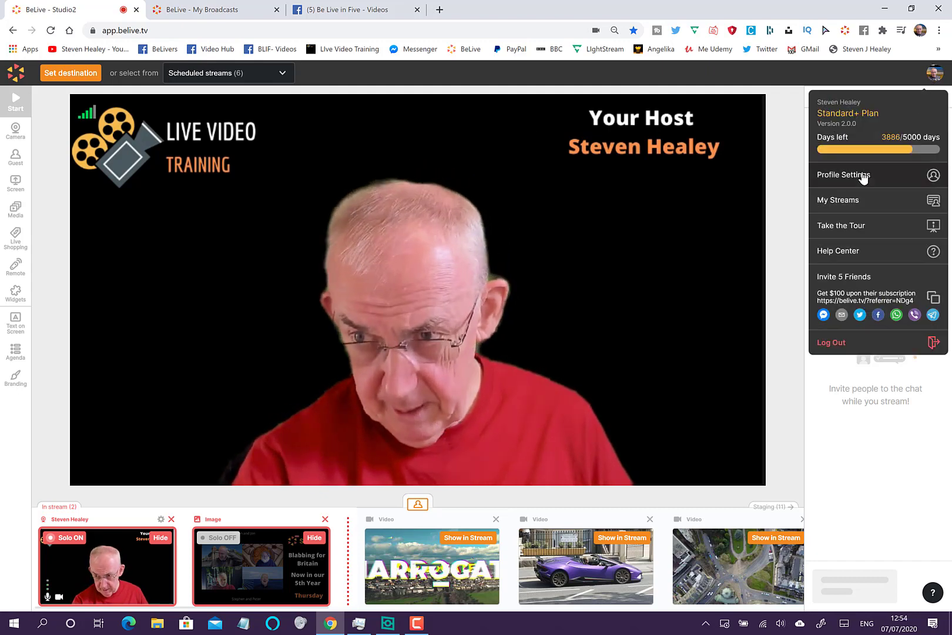
left_click(851, 207)
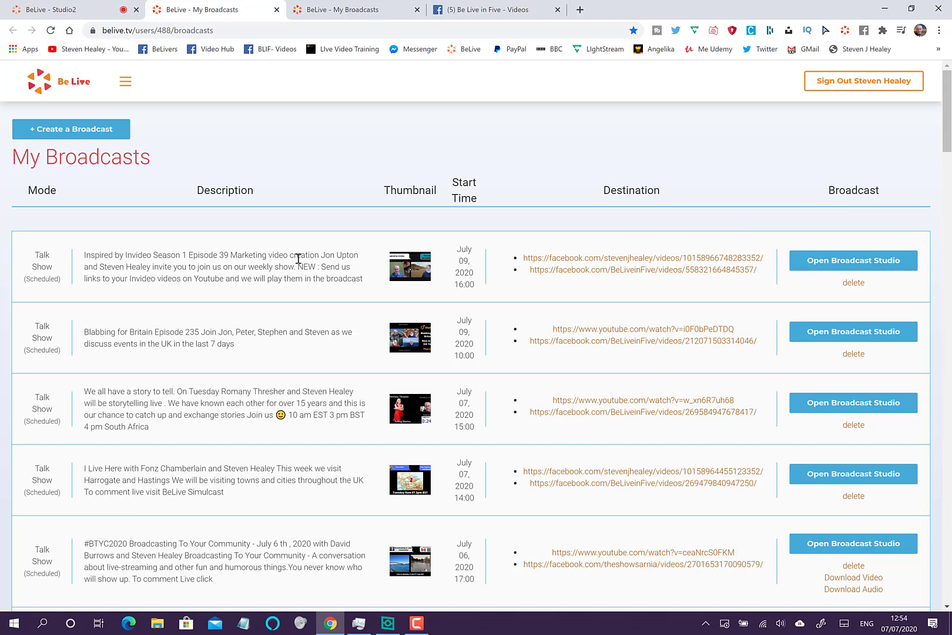
left_click(546, 259)
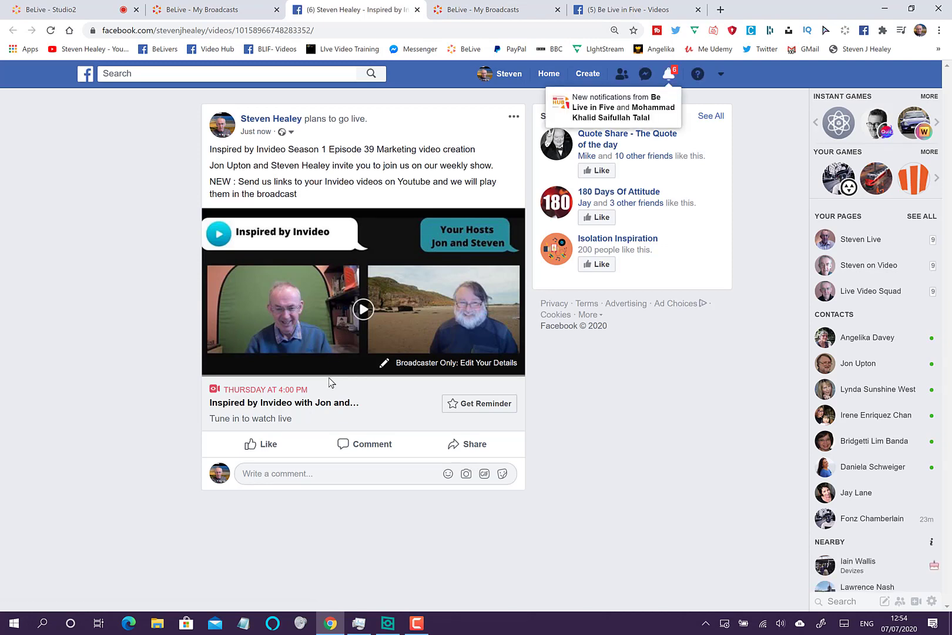
Step: Return to the studio, load the scheduled "I Live Here" stream for Tue, Jul 7, 2:00 PM, and save its stream settings
left_click(205, 10)
left_click(92, 13)
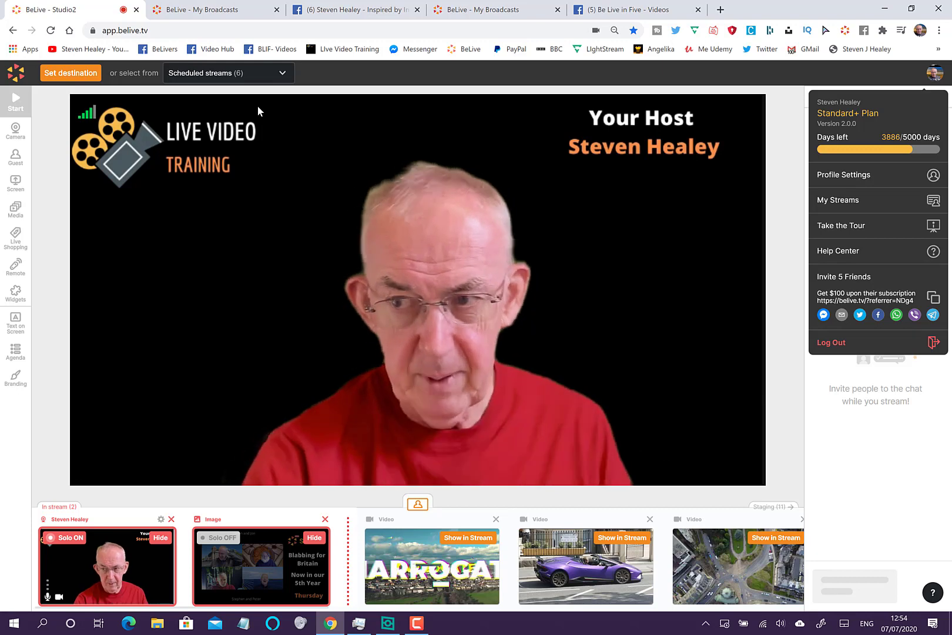
left_click(935, 74)
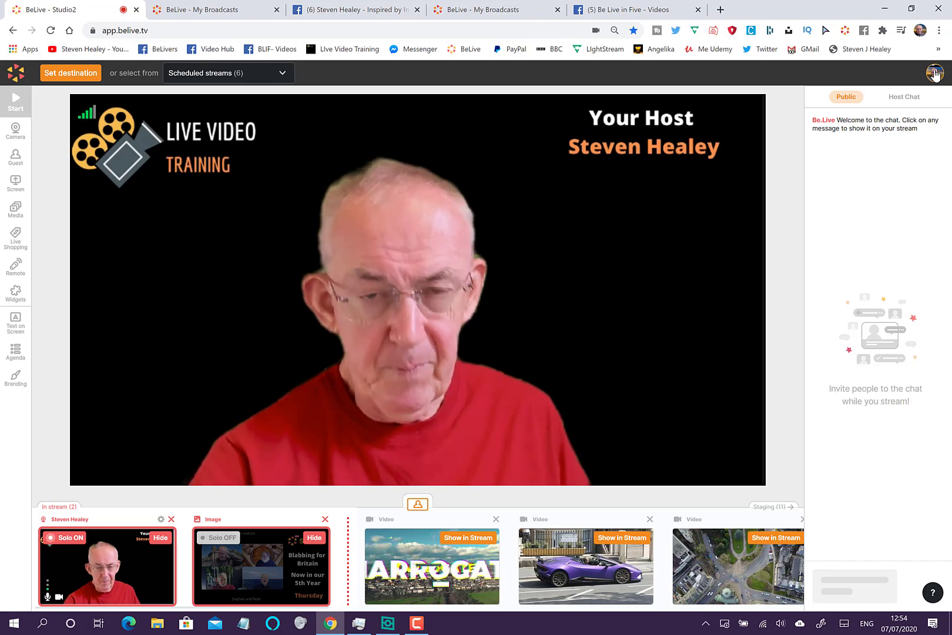
left_click(286, 80)
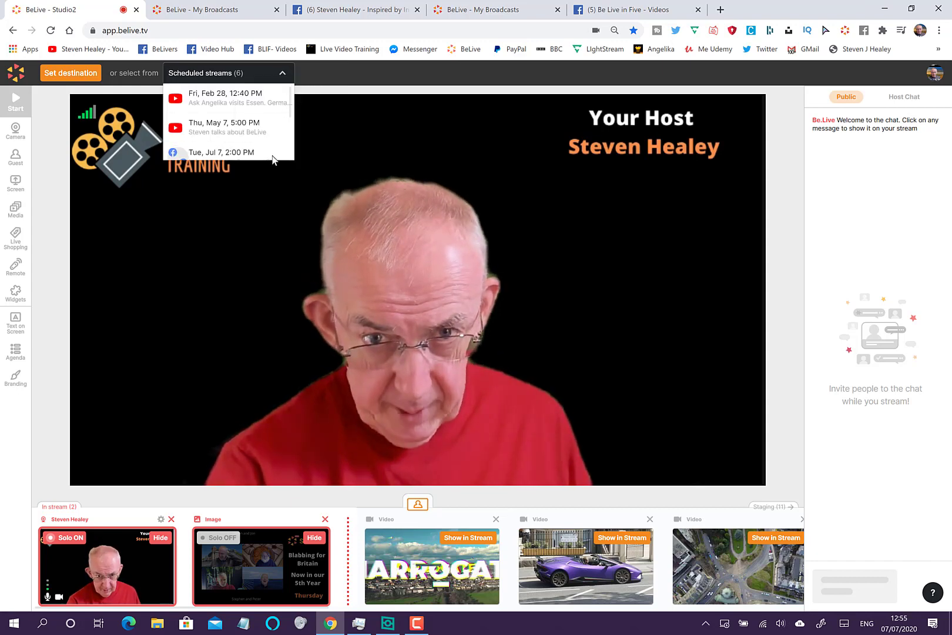
scroll(265, 141, "down", 3)
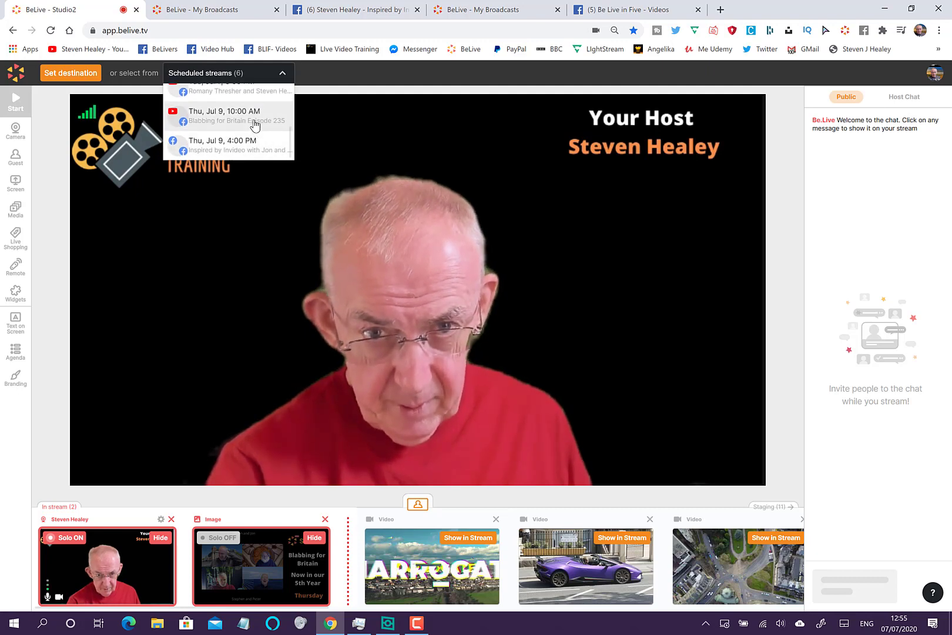
scroll(253, 125, "up", 3)
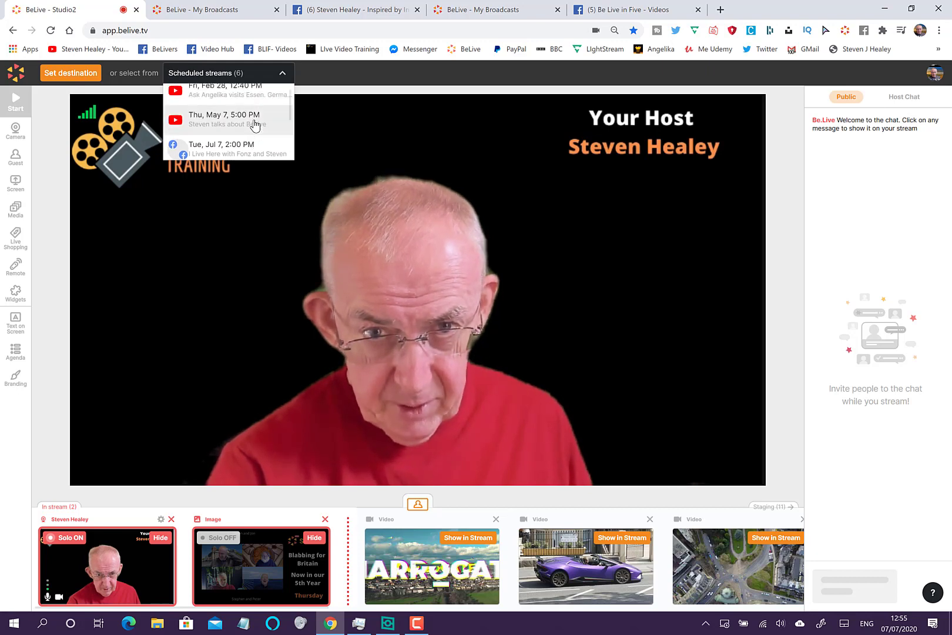
scroll(254, 125, "down", 3)
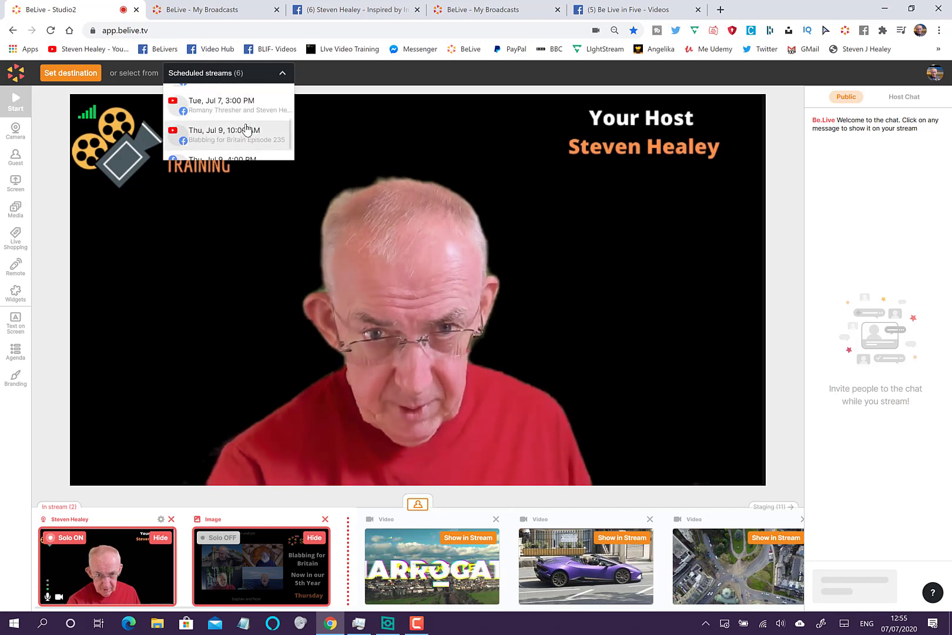
scroll(245, 128, "up", 2)
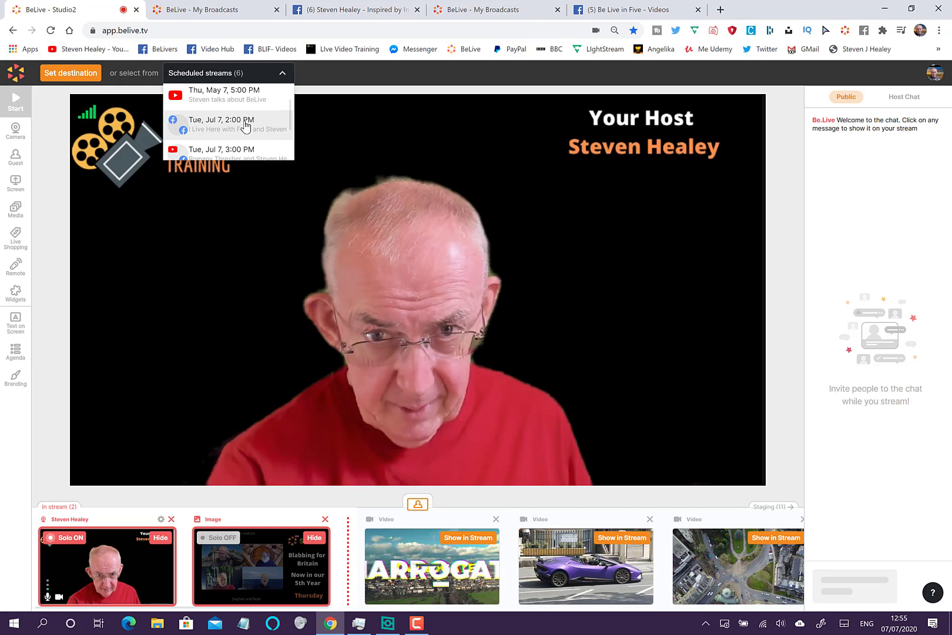
left_click(245, 126)
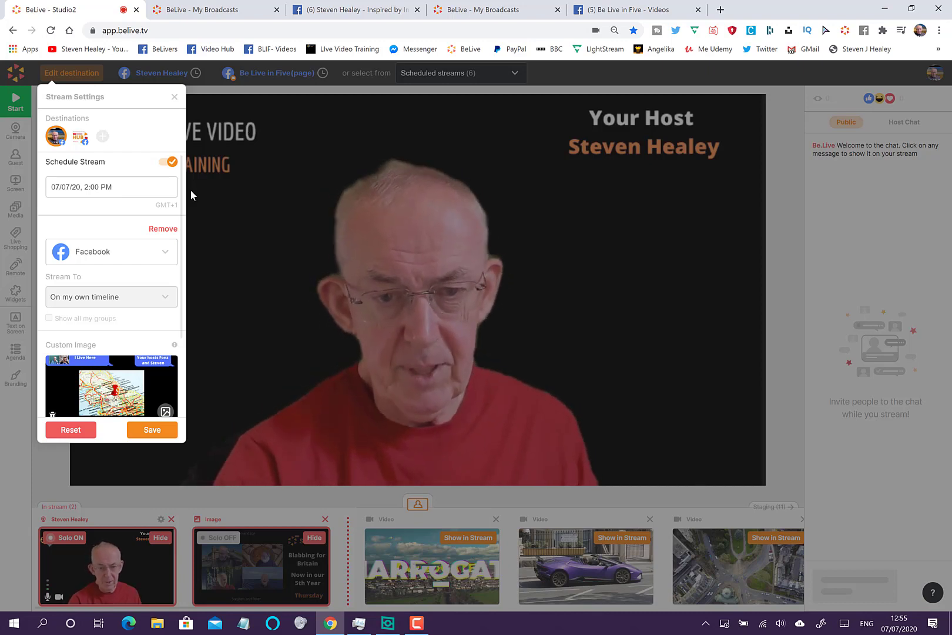
left_click(155, 425)
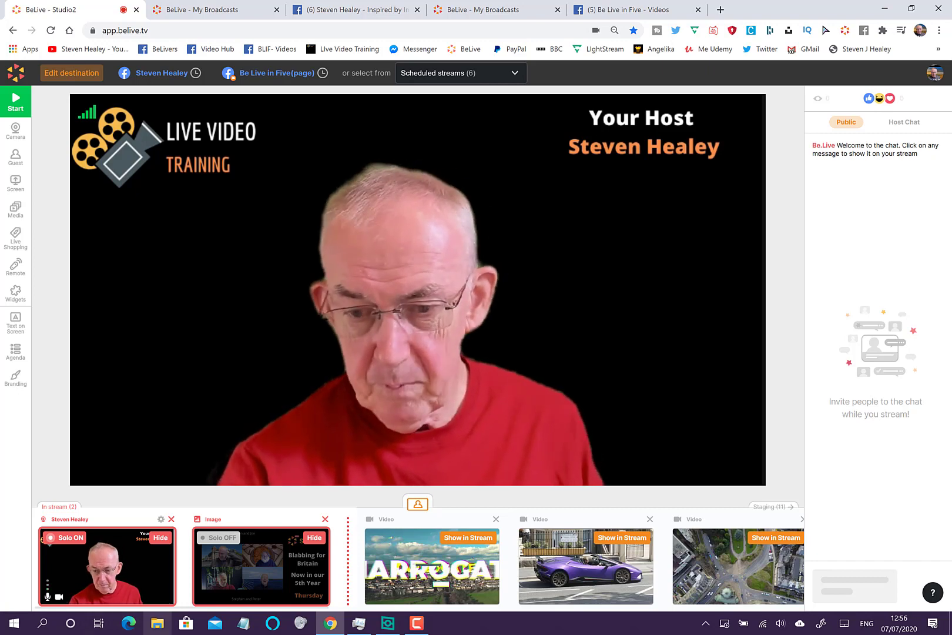
left_click(417, 623)
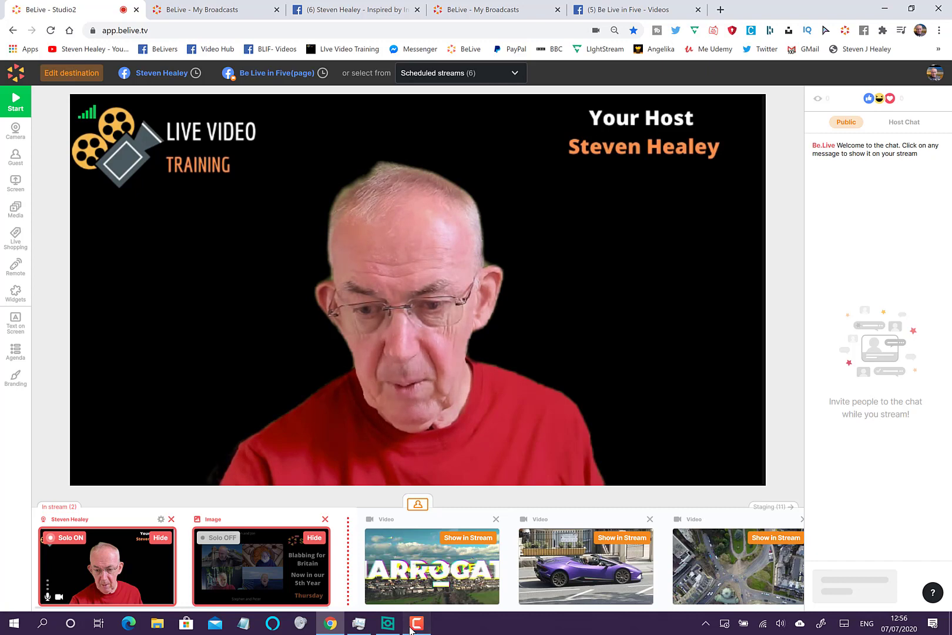